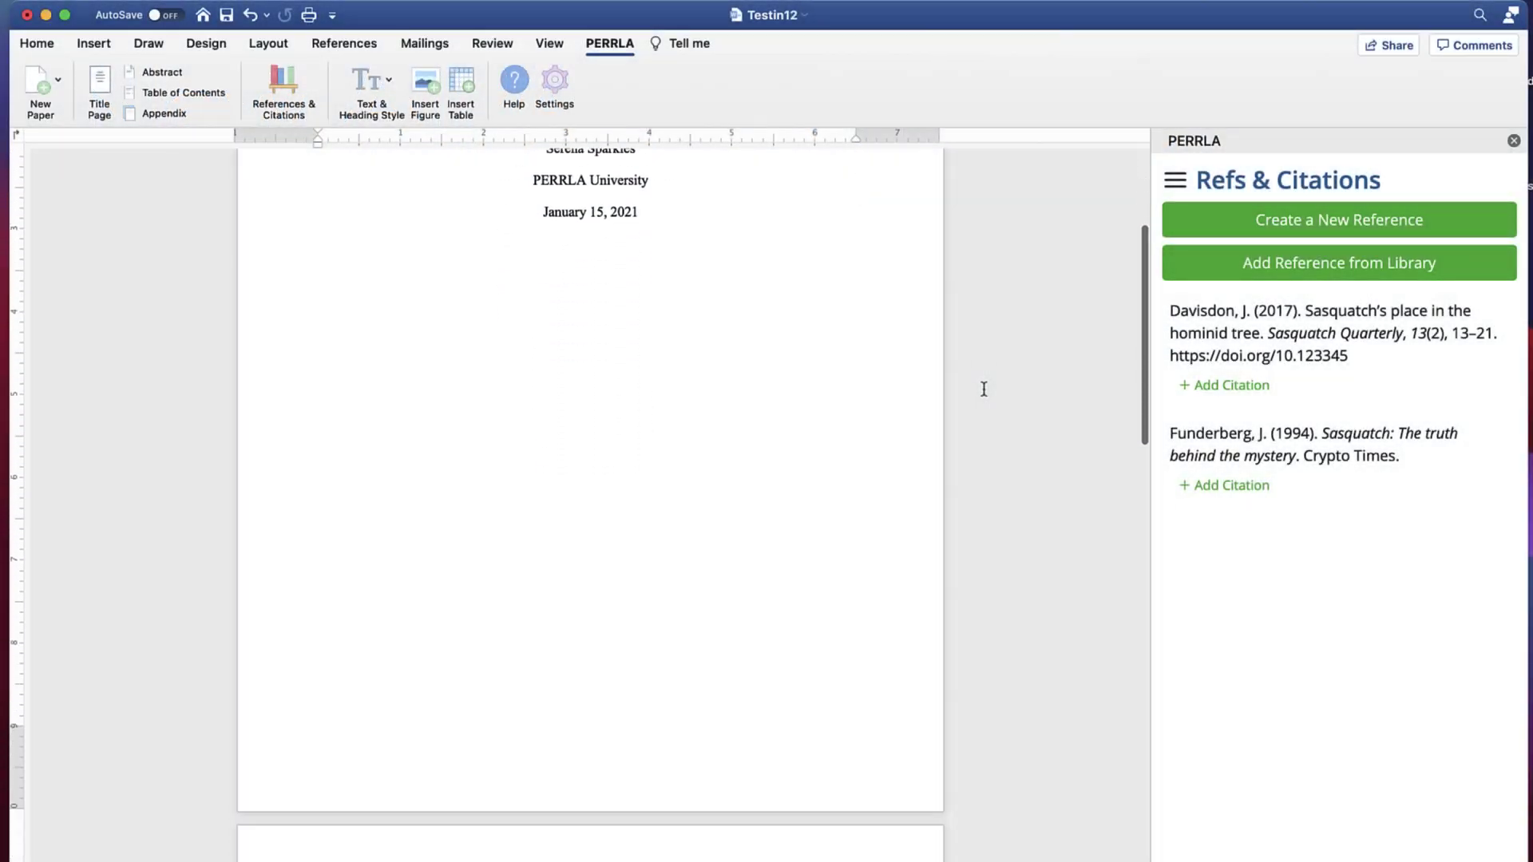
pyautogui.scroll(-2, 983, 388)
pyautogui.scroll(-3, 983, 388)
pyautogui.scroll(-1, 984, 388)
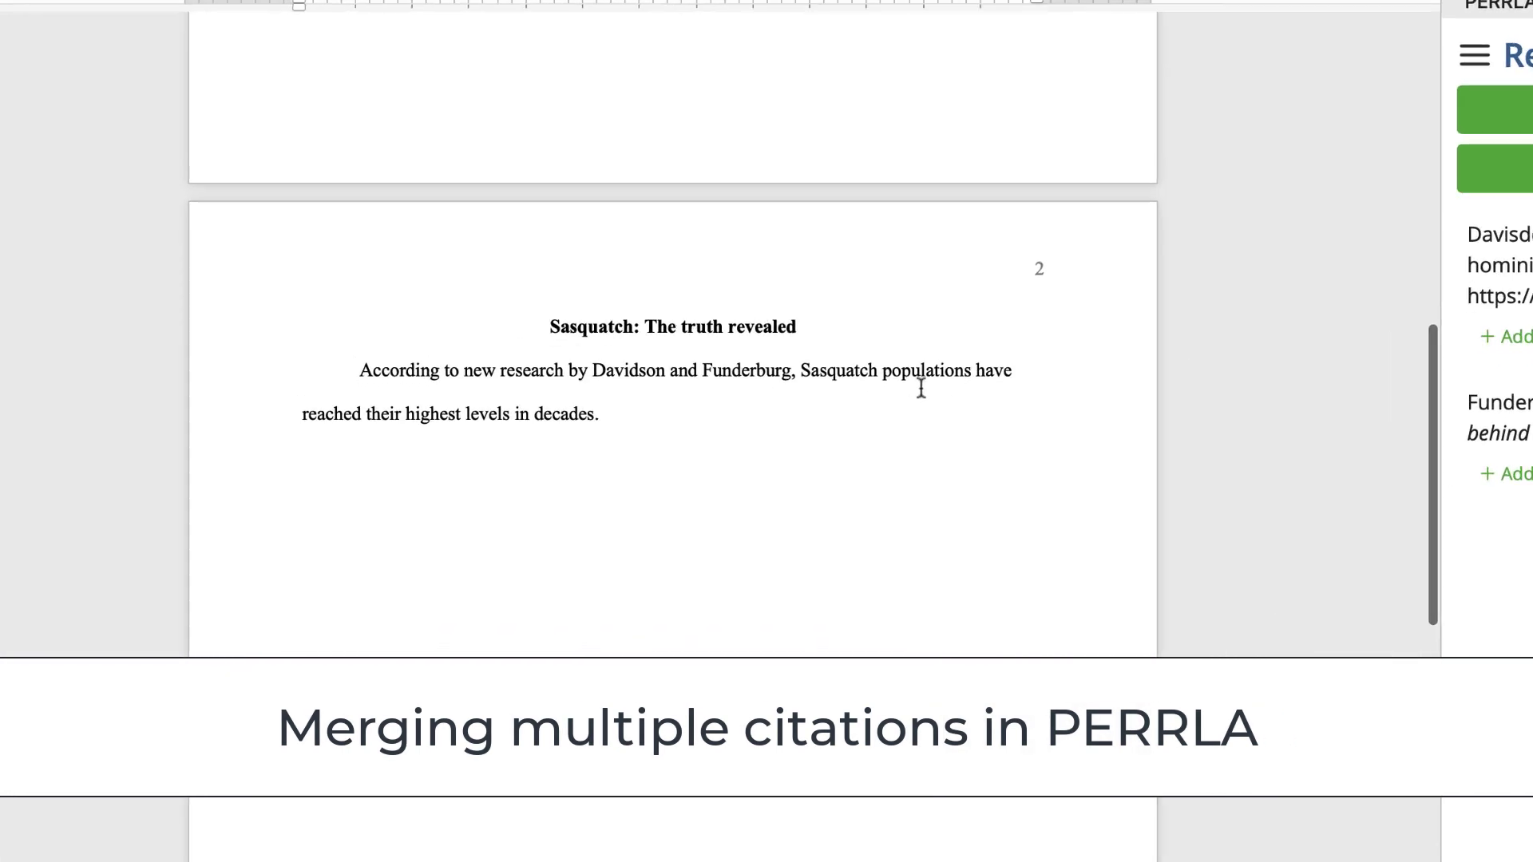
# Step: Insert a PERRLA citation (Davidson, 2017, p. 4) before the sentence's closing period
pyautogui.click(656, 387)
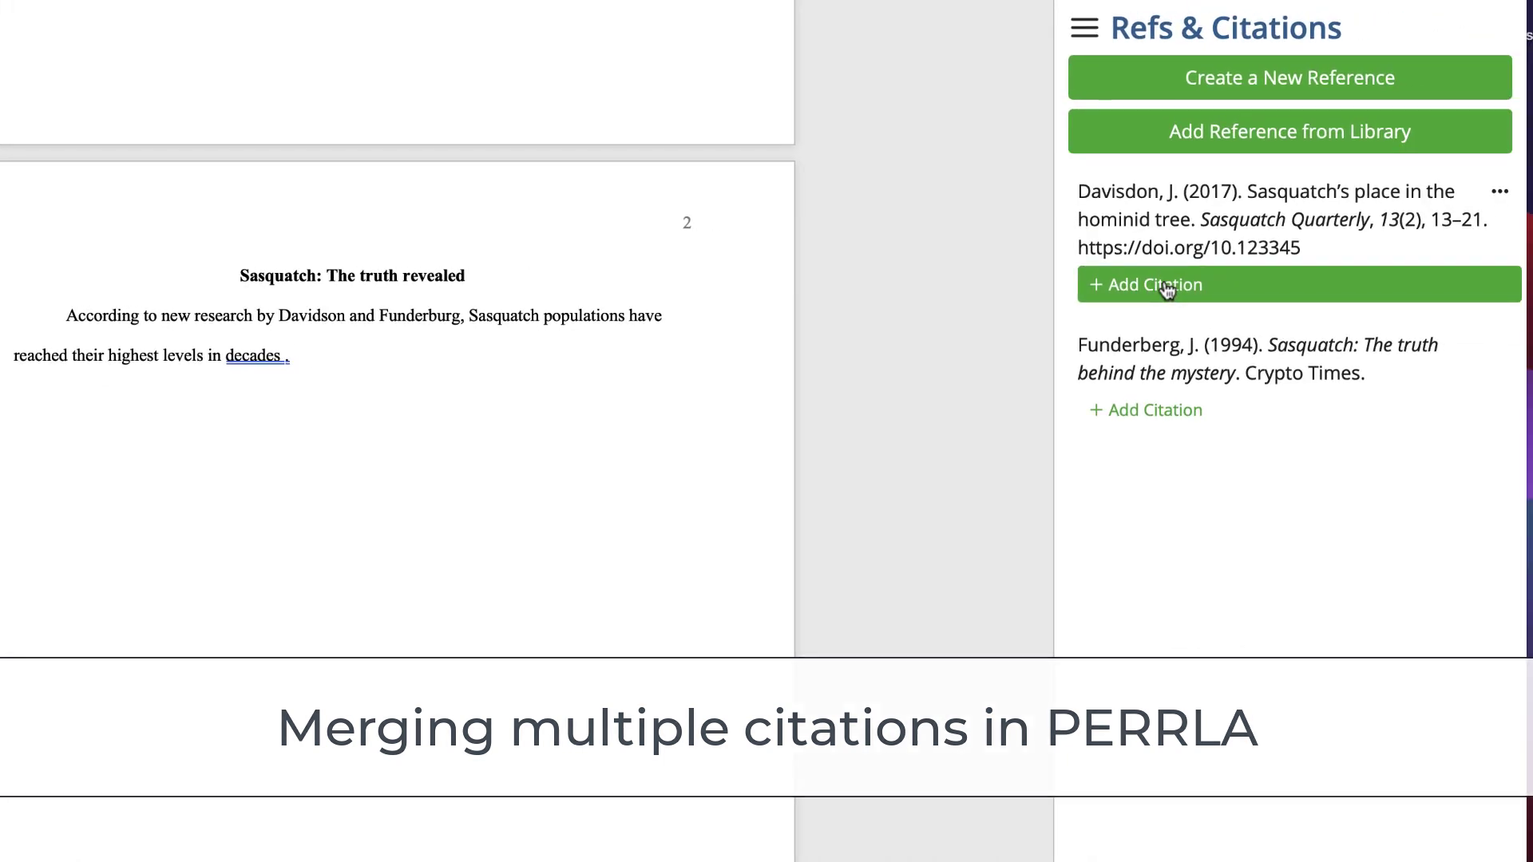
pyautogui.click(1166, 289)
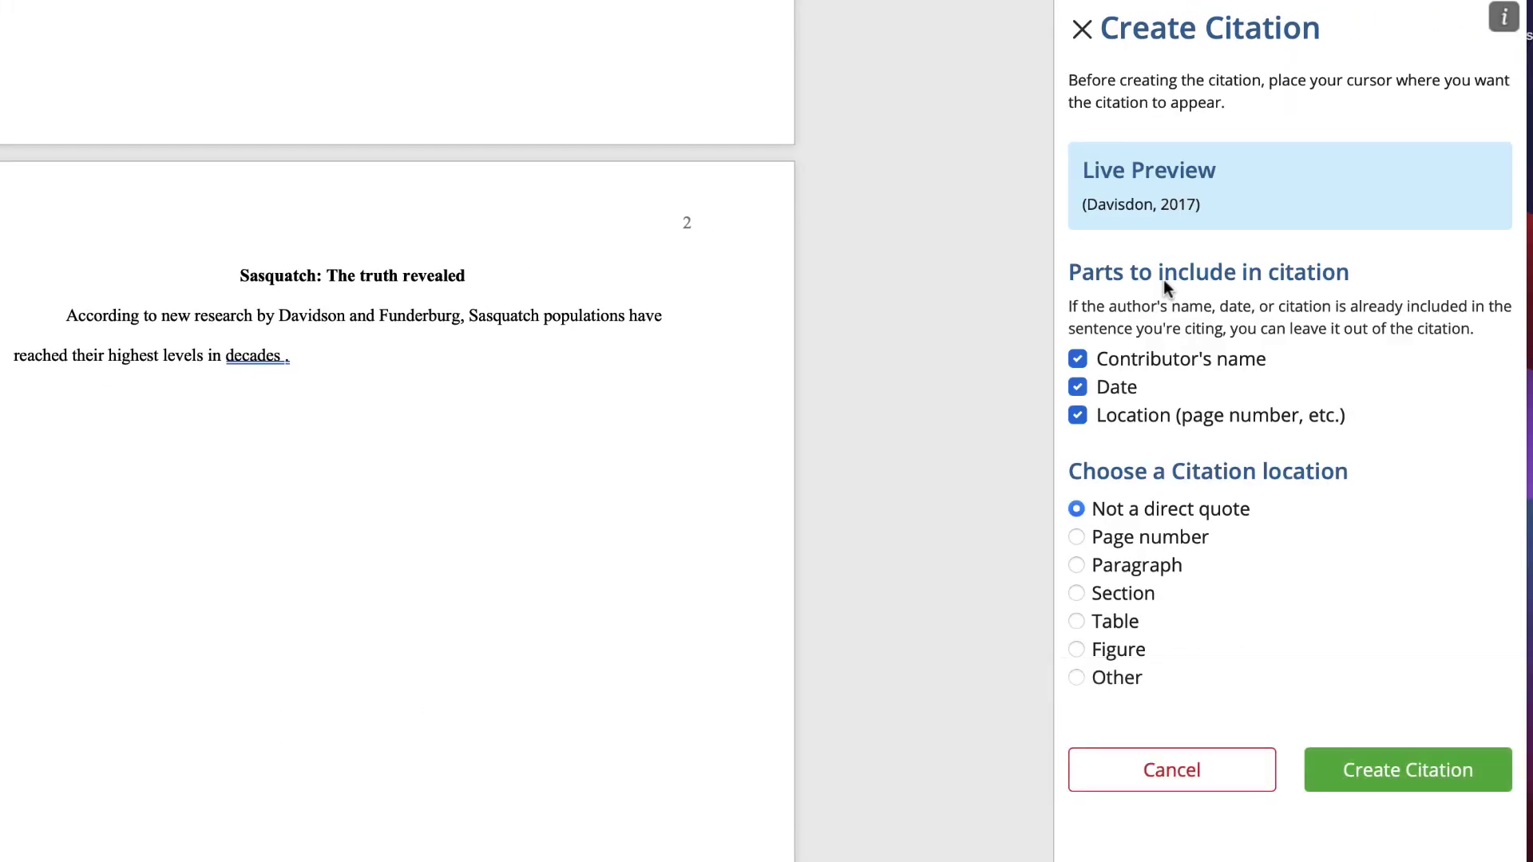
pyautogui.click(1115, 539)
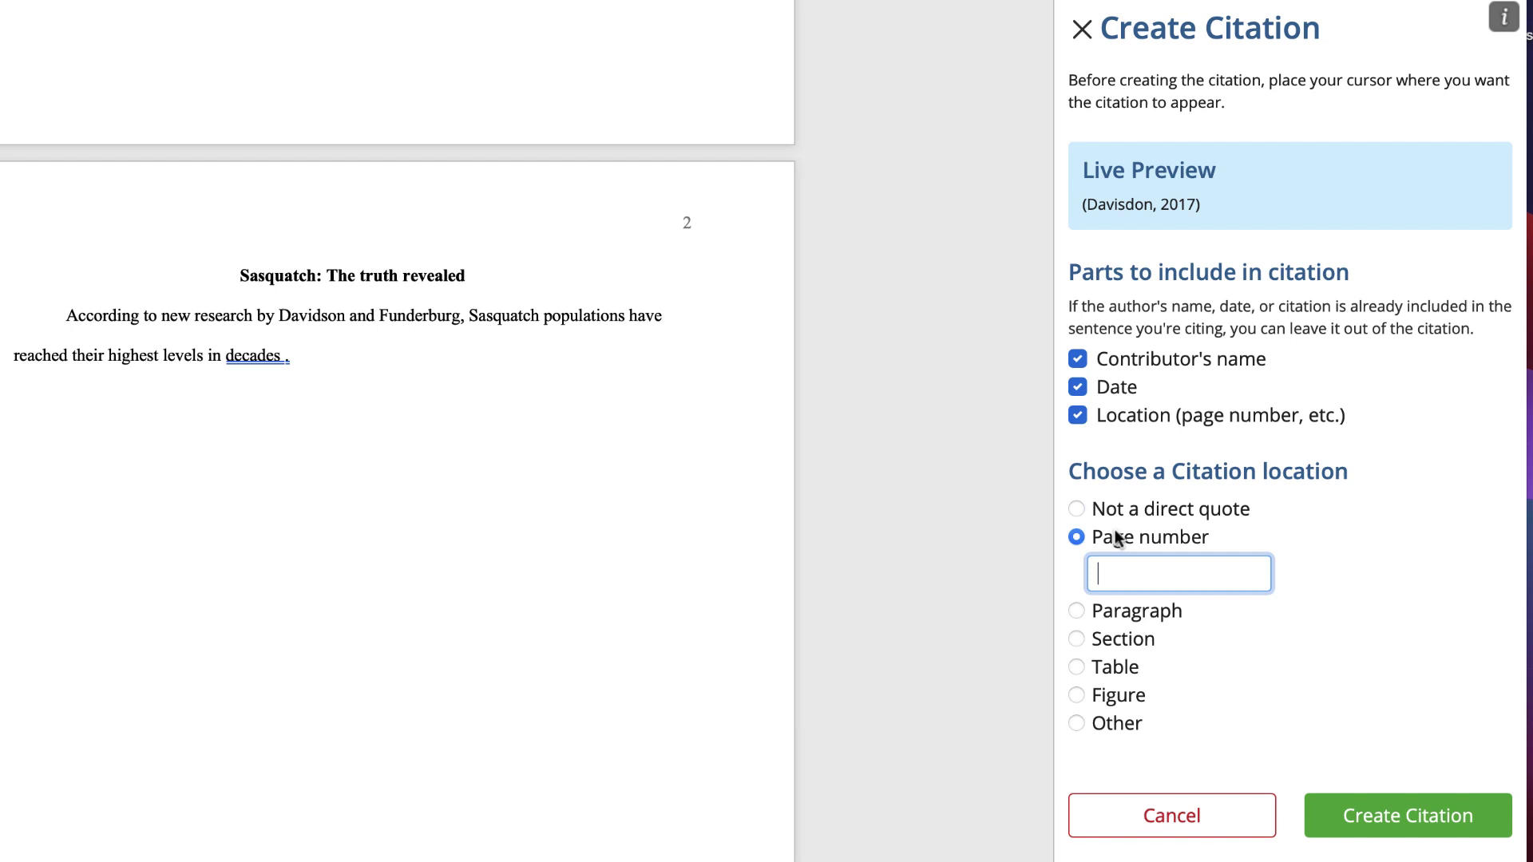
pyautogui.write('4')
pyautogui.click(1378, 819)
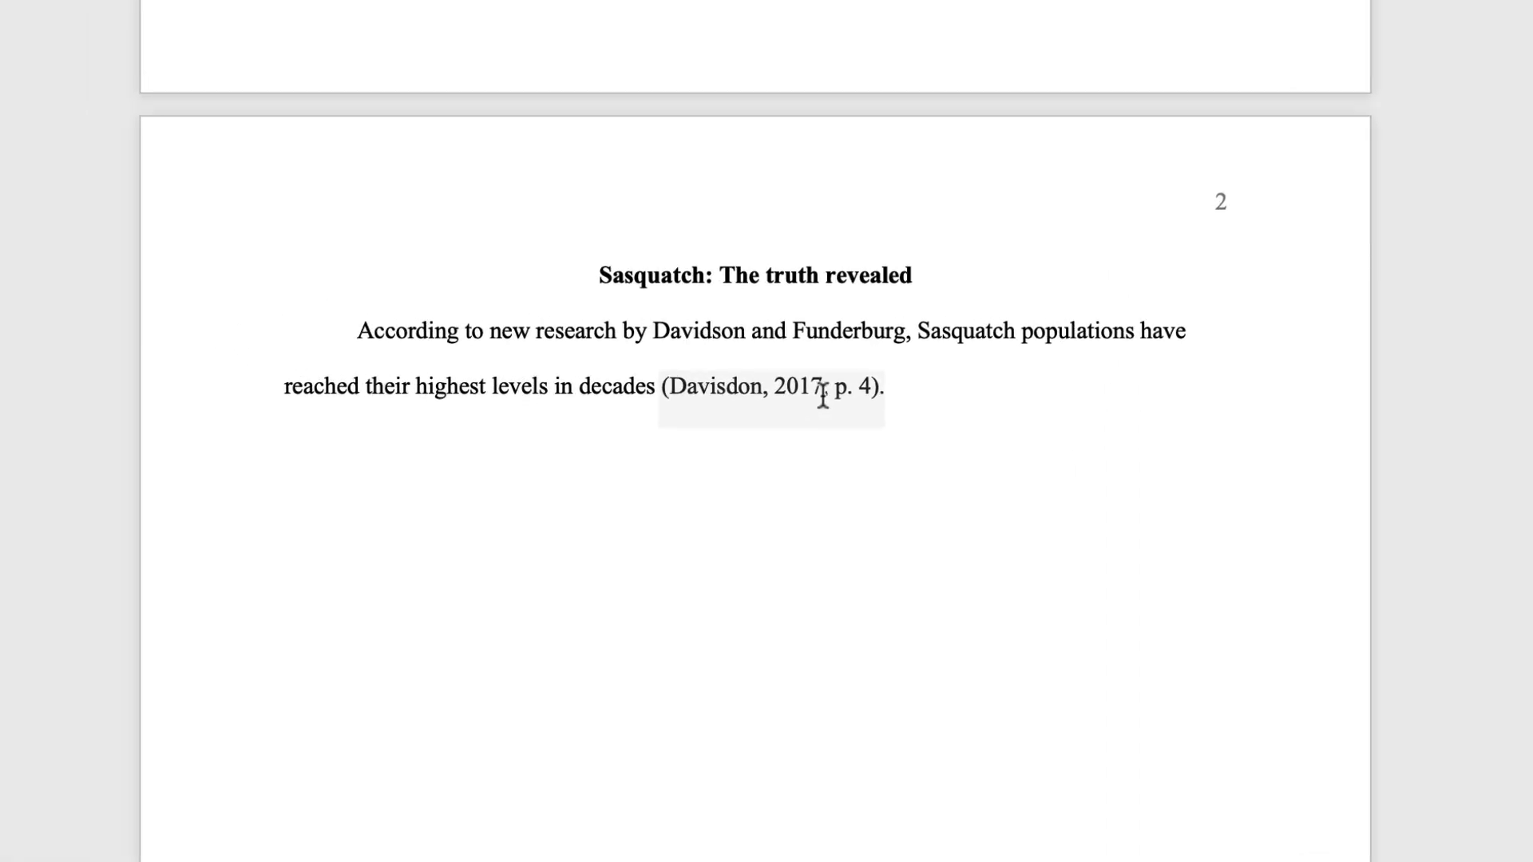
# Step: Add Funderberg, 1994, p. 12 into the existing Davidson citation as a merged citation
pyautogui.click(823, 397)
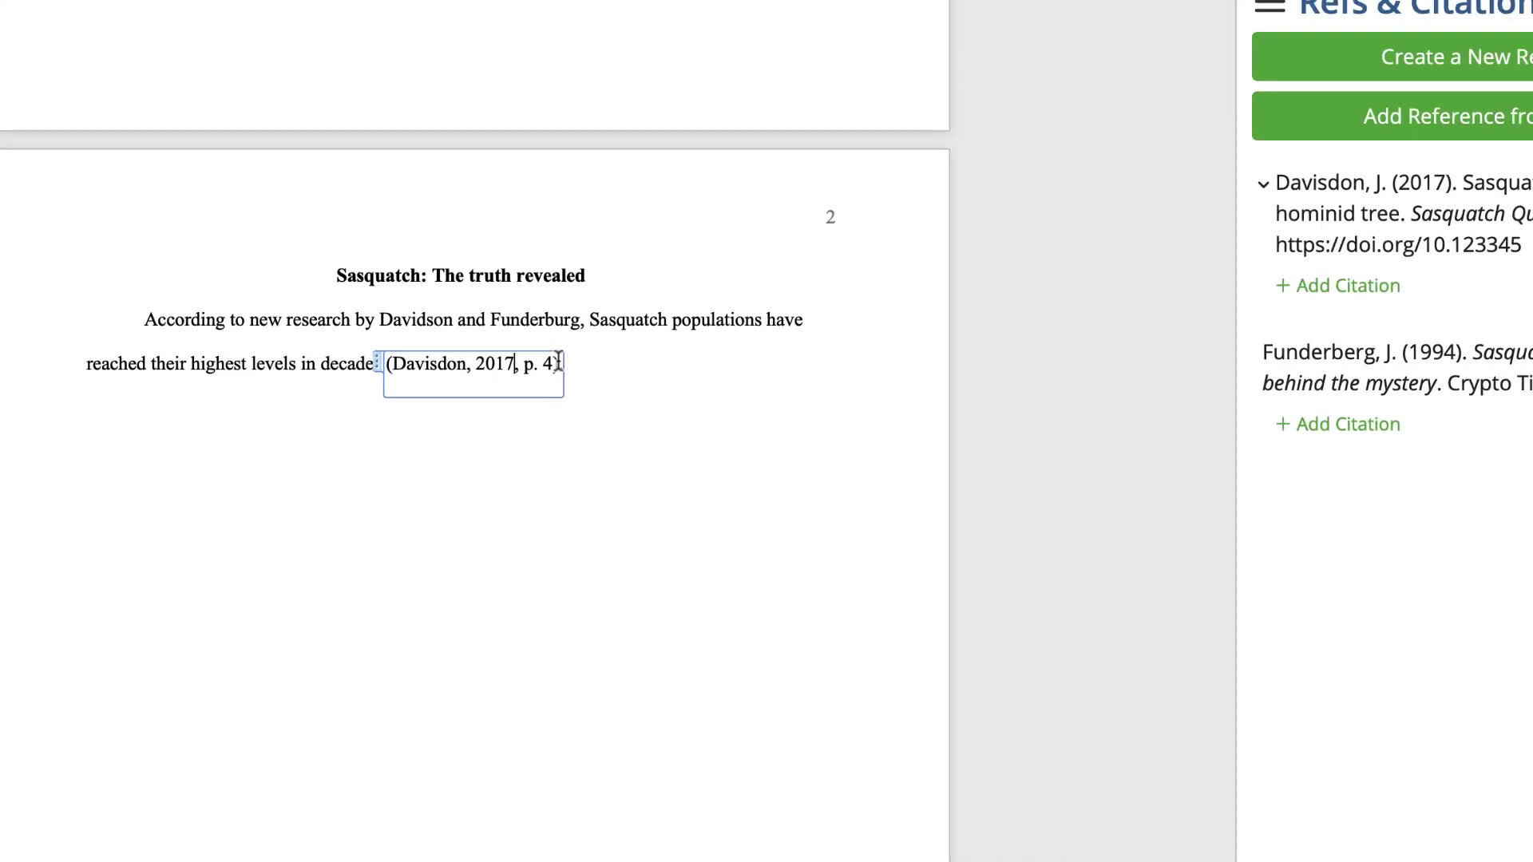
pyautogui.click(1119, 411)
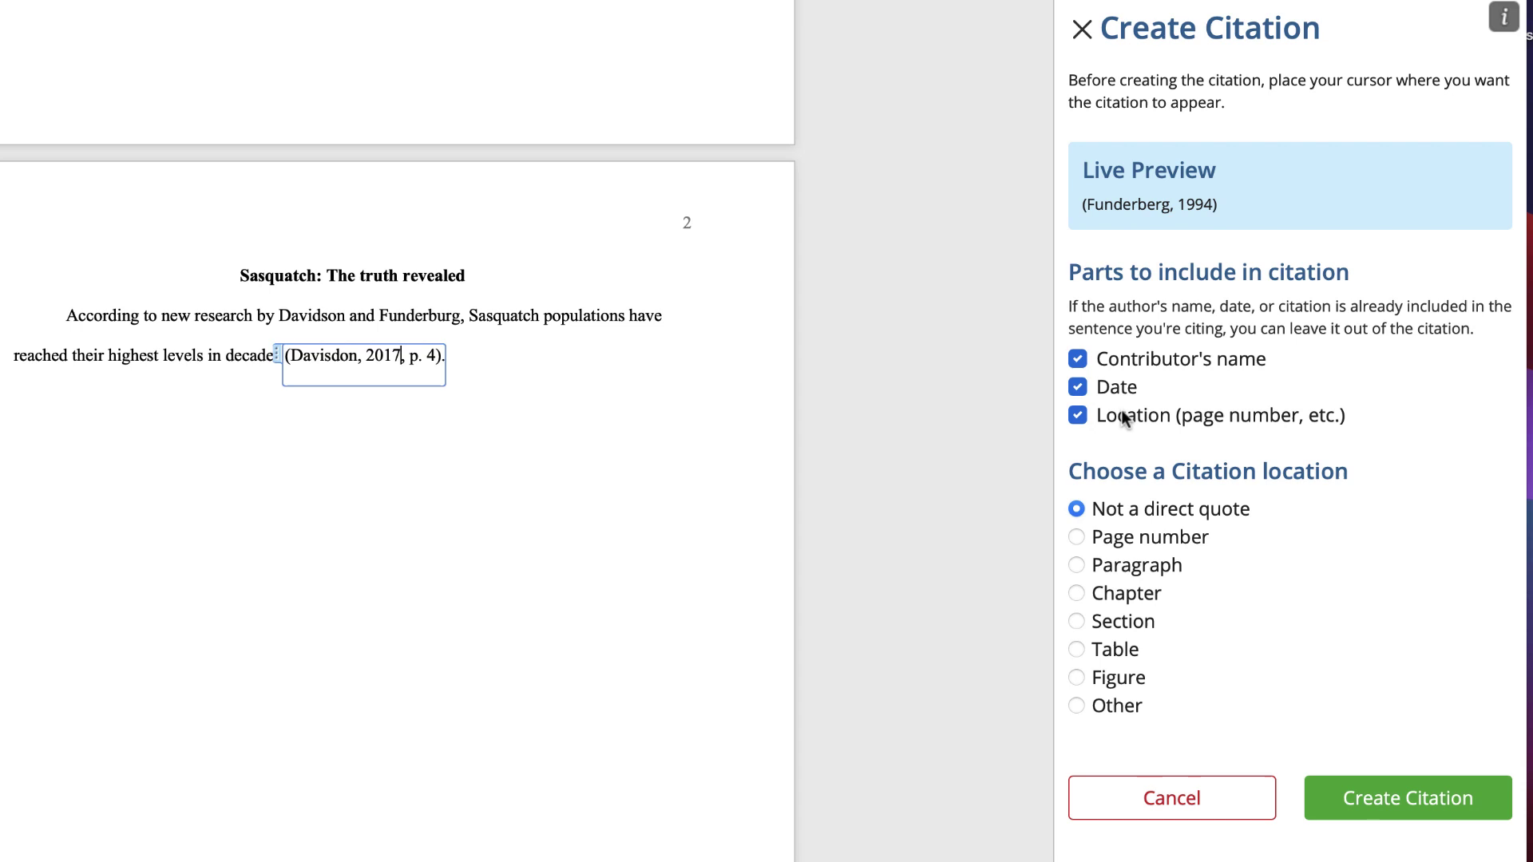
pyautogui.click(1126, 539)
pyautogui.write('1')
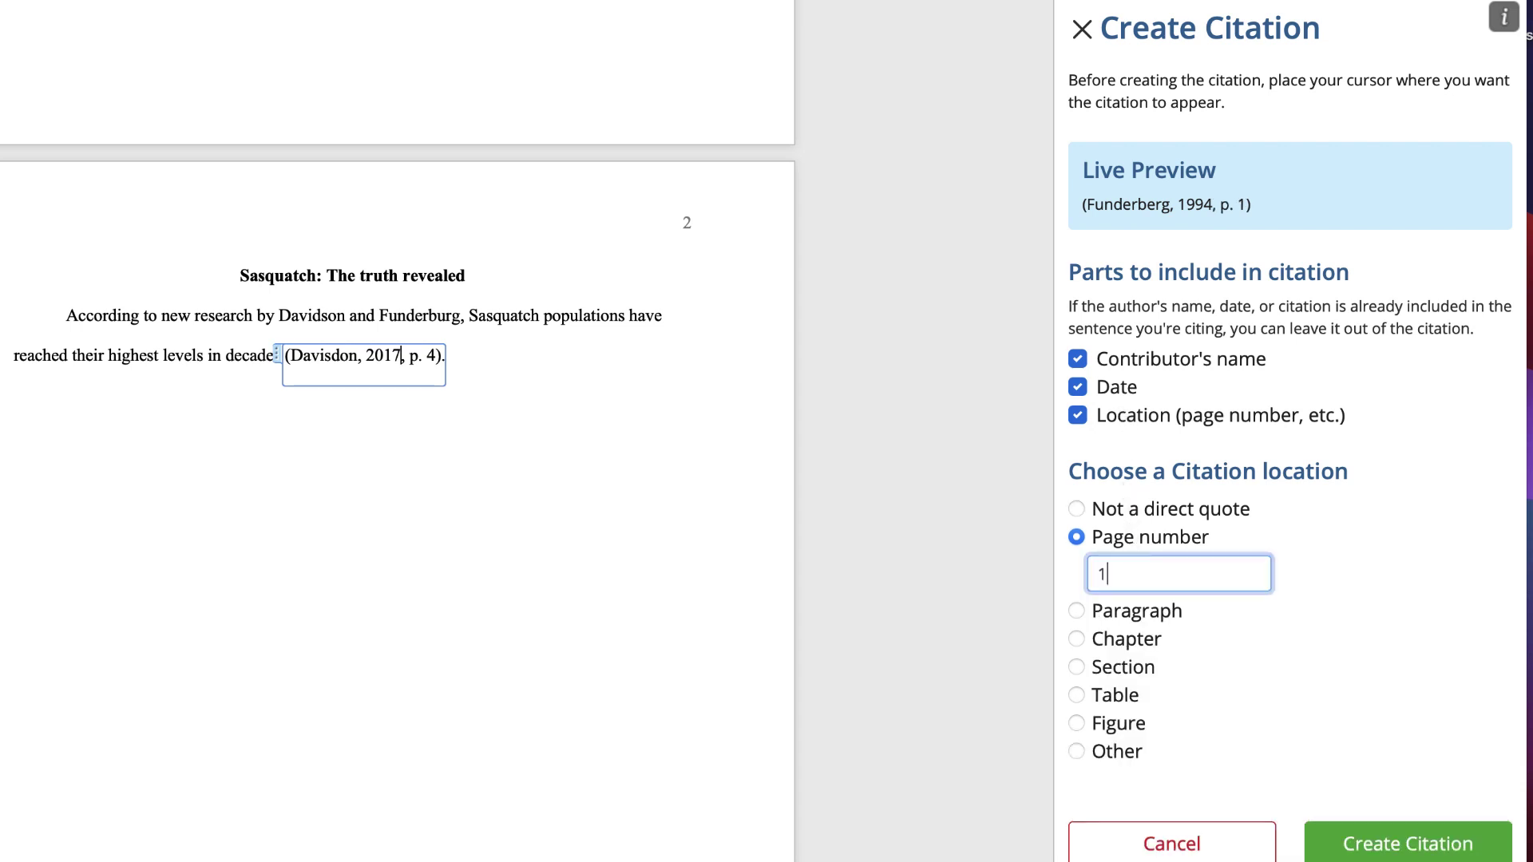
pyautogui.write('2')
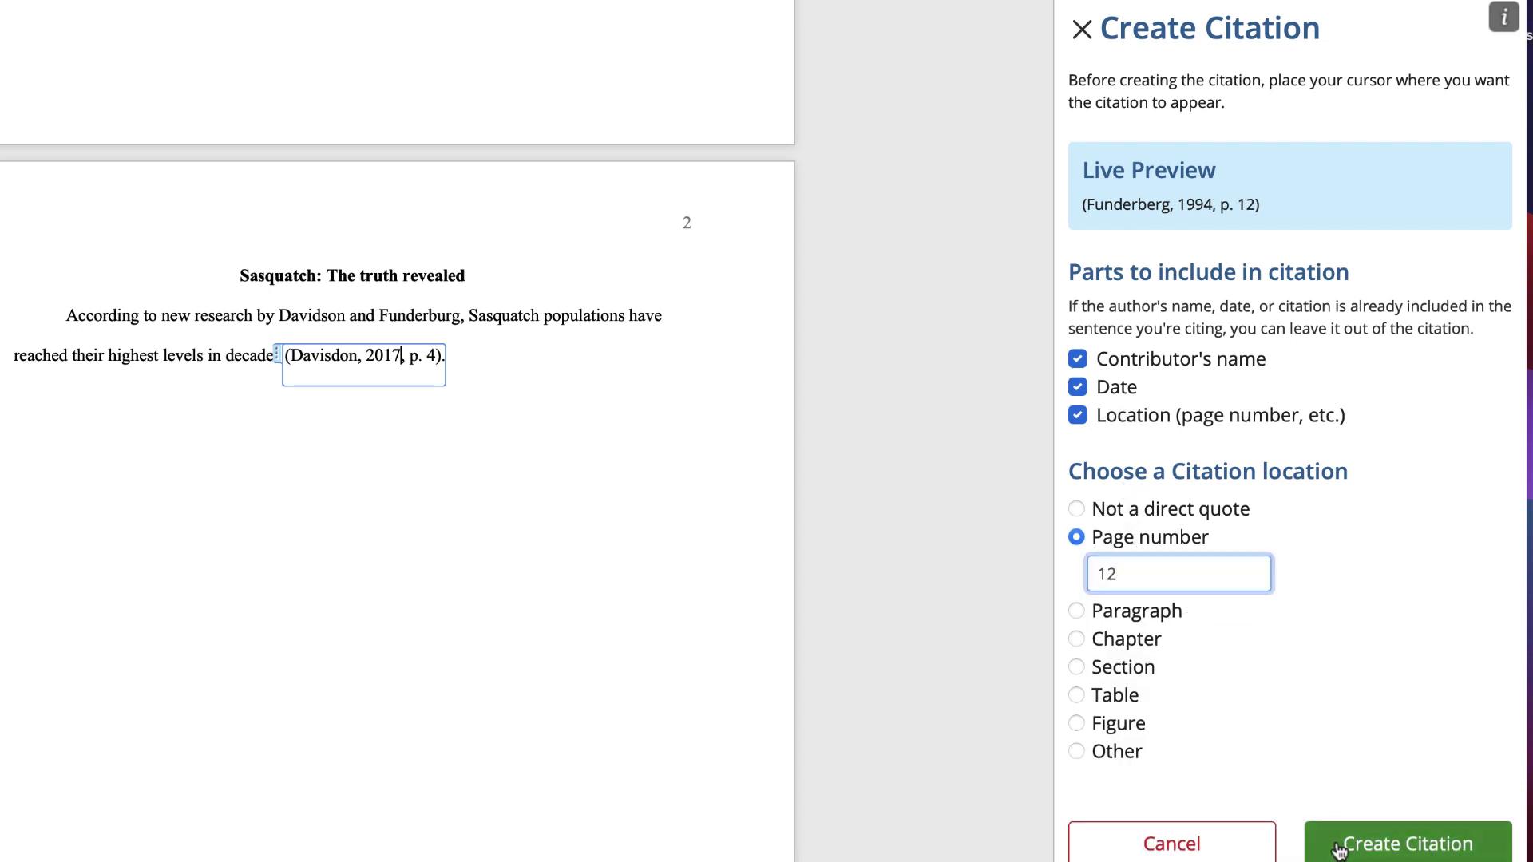
pyautogui.click(1341, 847)
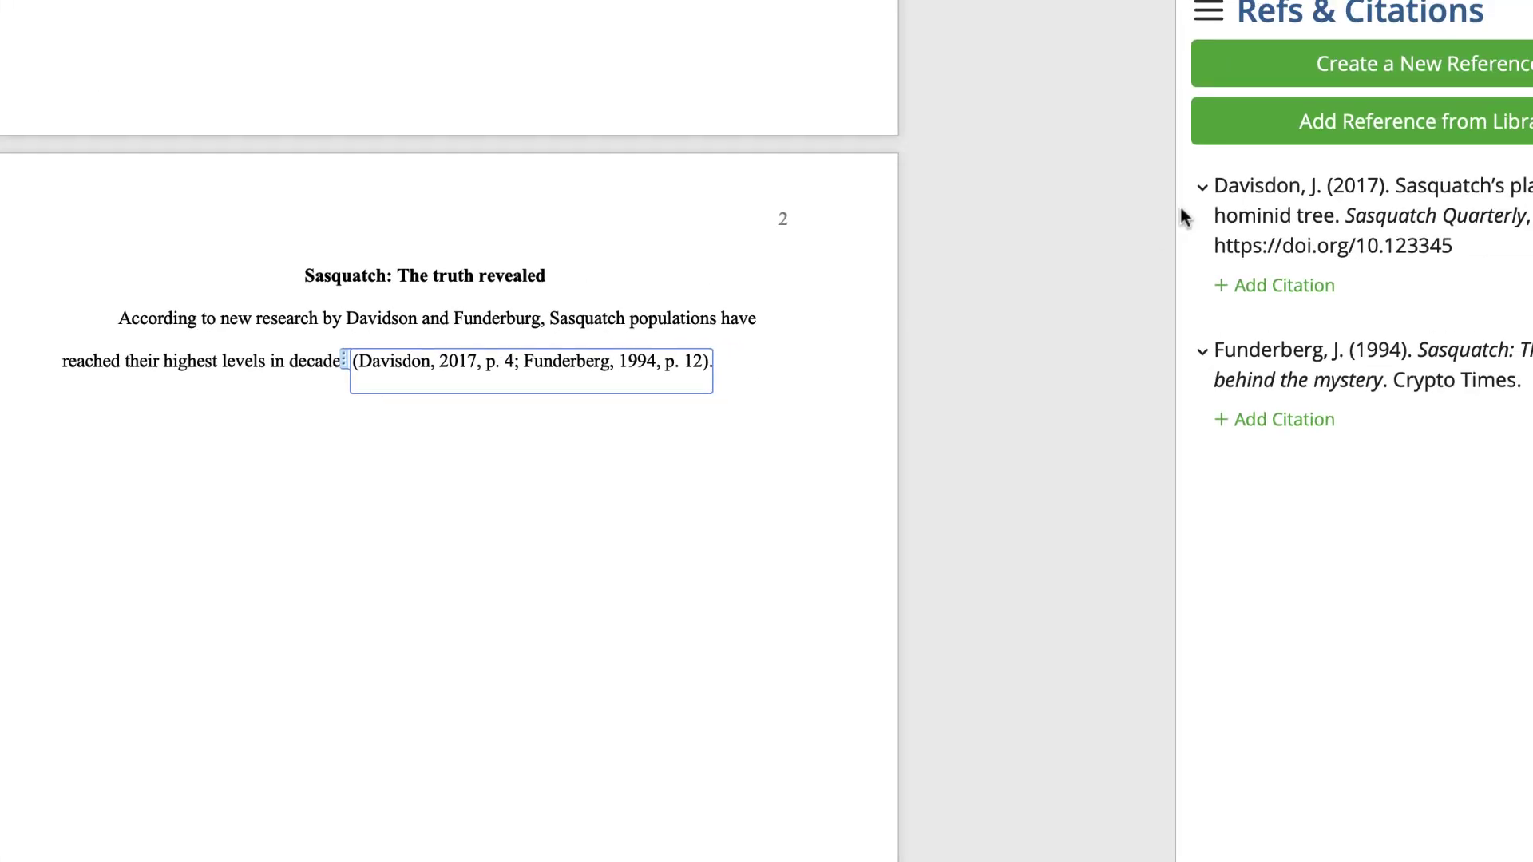
# Step: Edit the merged citation so the Funderberg page reads 15 instead of 12
pyautogui.click(1077, 194)
pyautogui.moveTo(1202, 188)
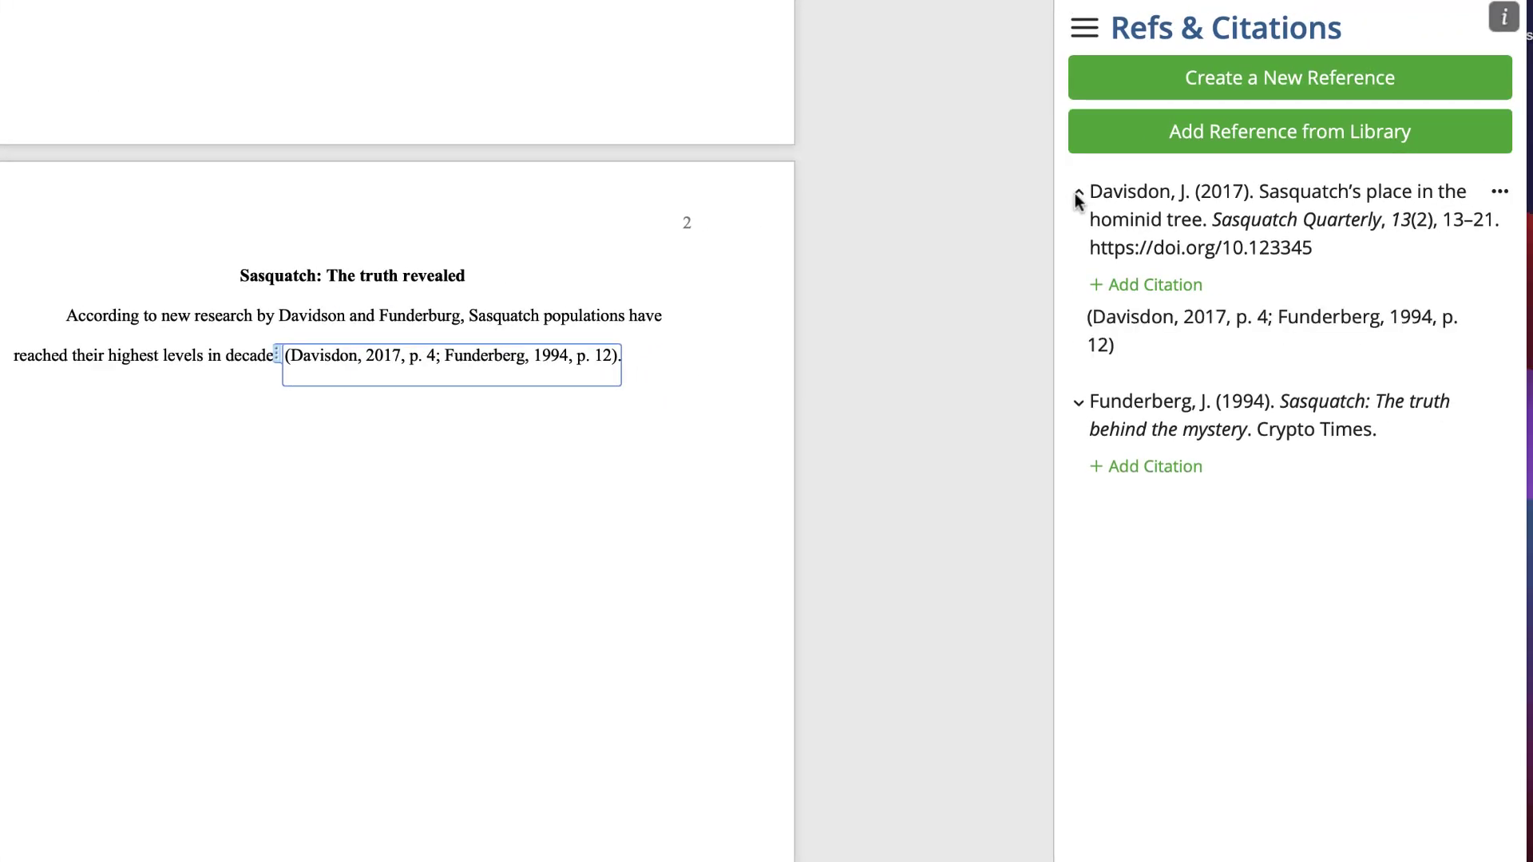
pyautogui.click(1078, 401)
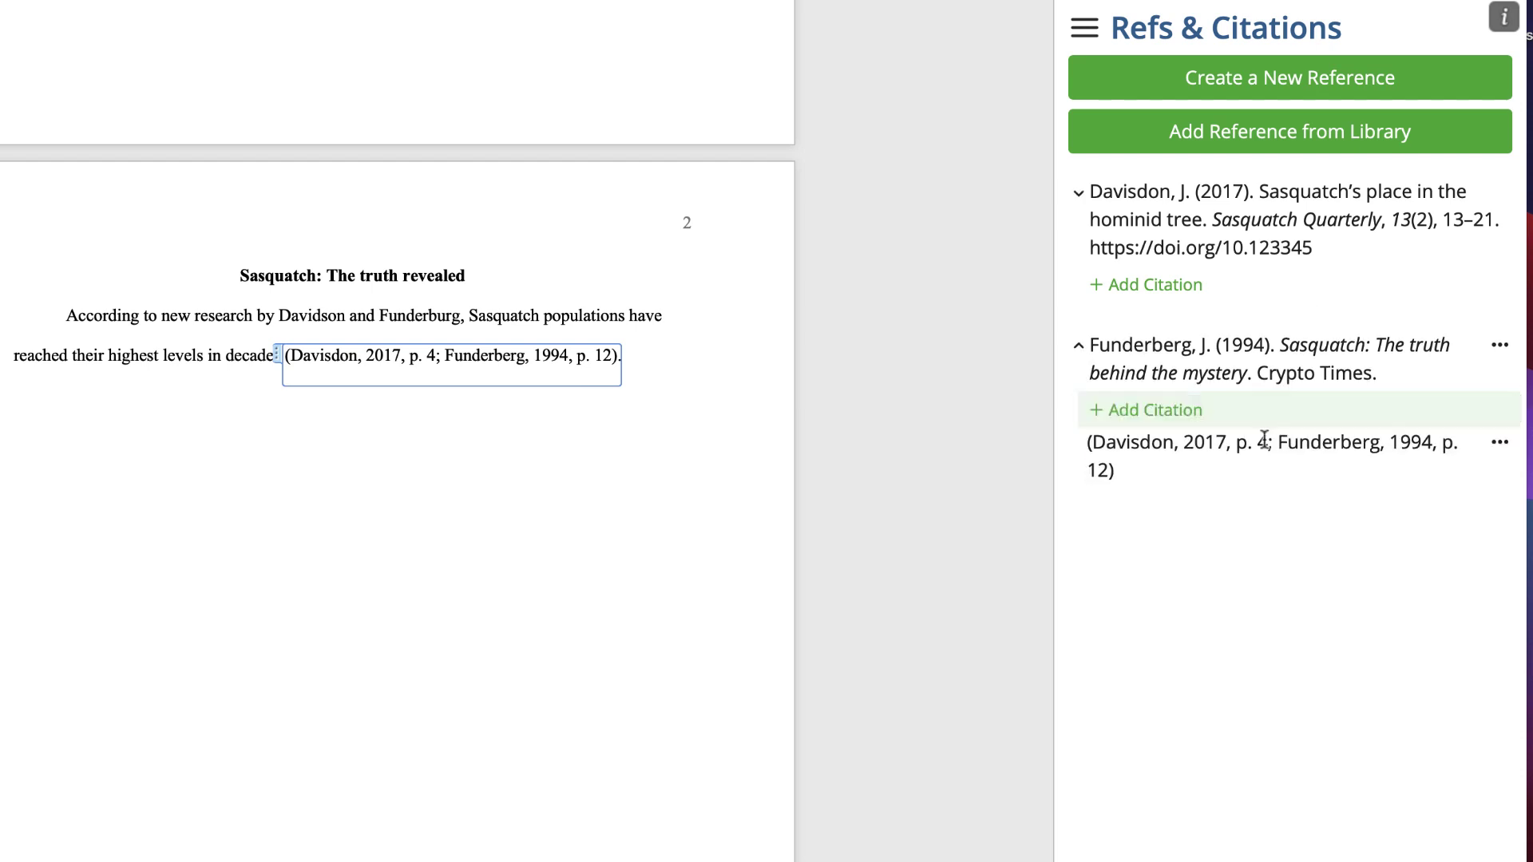
pyautogui.click(1500, 444)
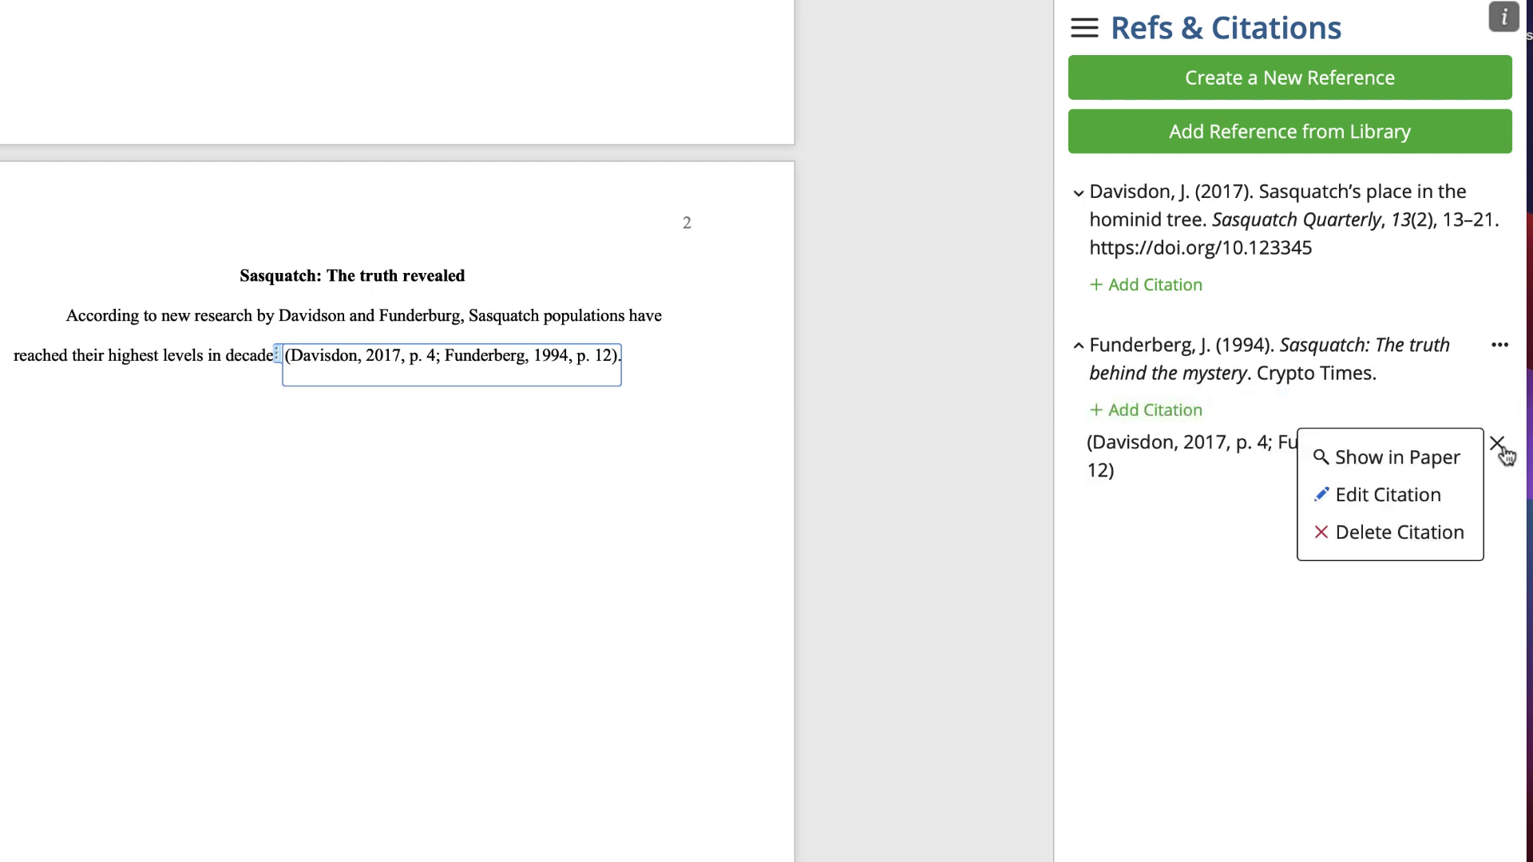
pyautogui.click(1428, 504)
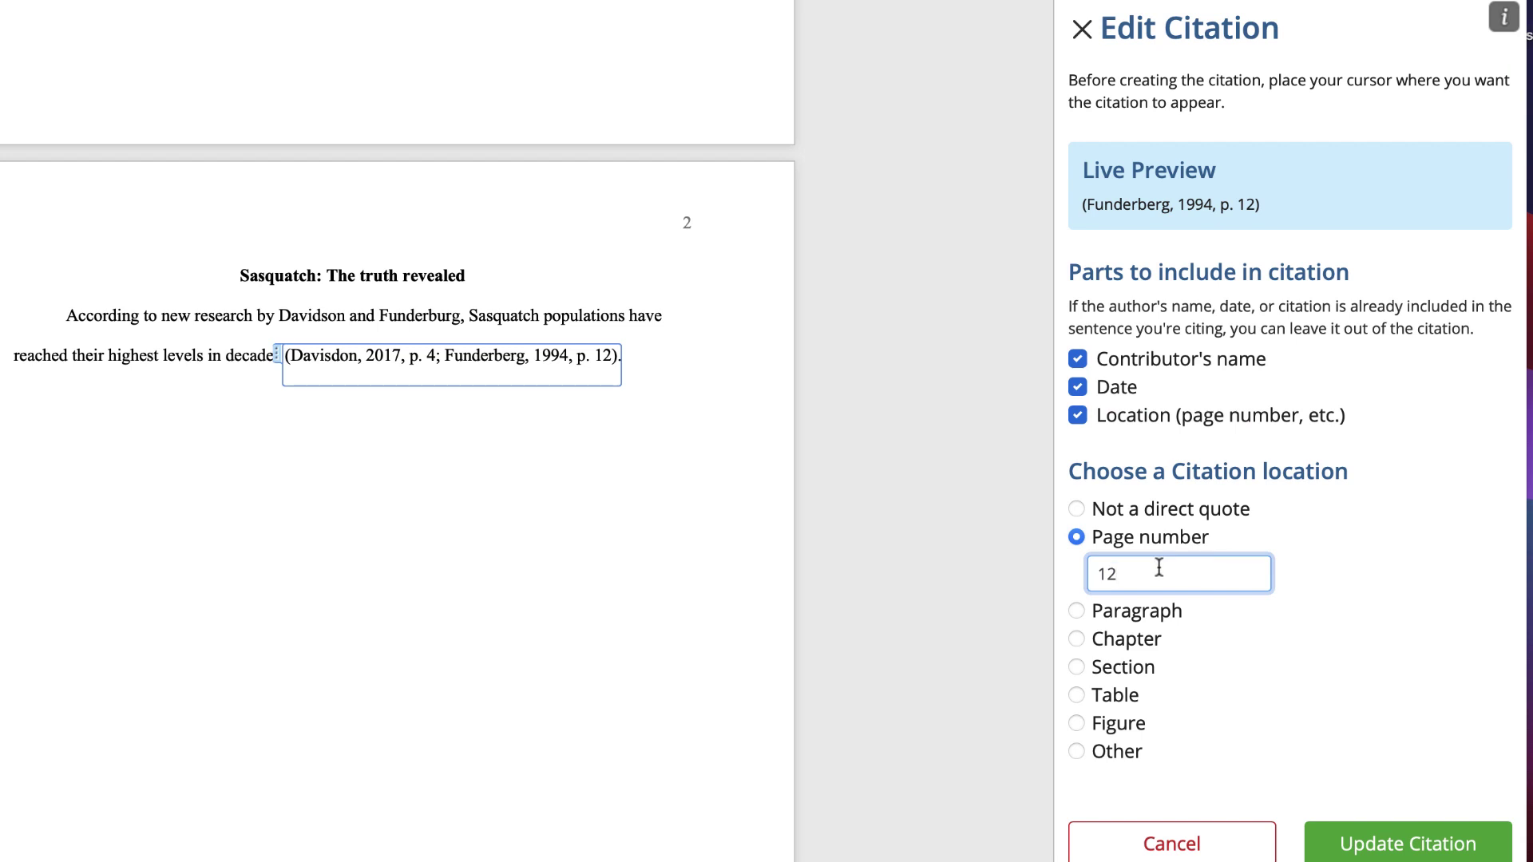
pyautogui.press('BackSpace')
pyautogui.write('5')
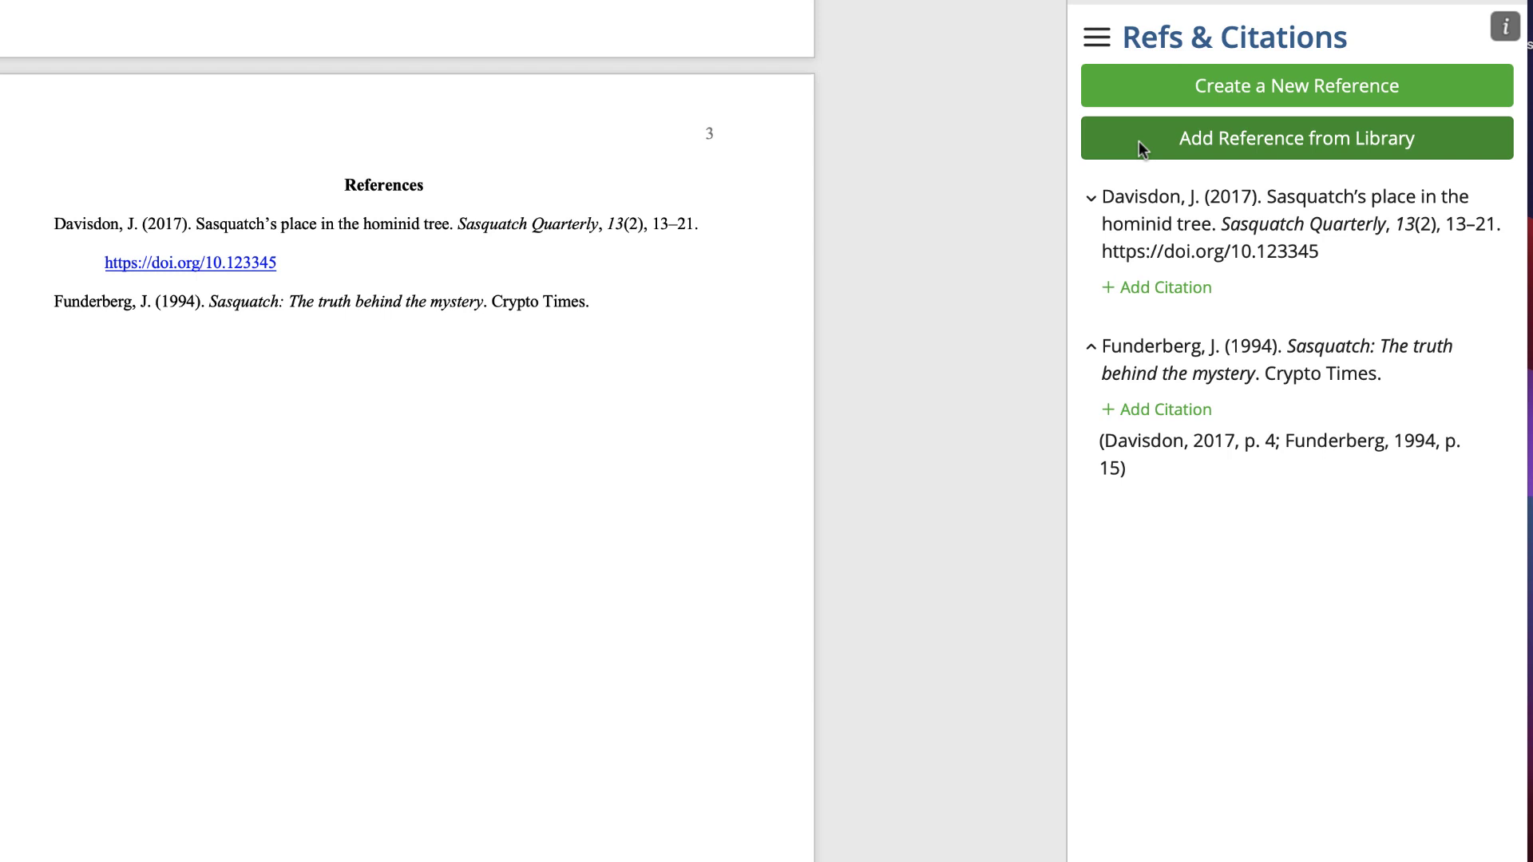
# Step: Add Bellamy's 2019 hominid habitats and F.B.I. Bigfoot articles from the library to the paper
pyautogui.click(1137, 152)
pyautogui.scroll(-3, 1198, 419)
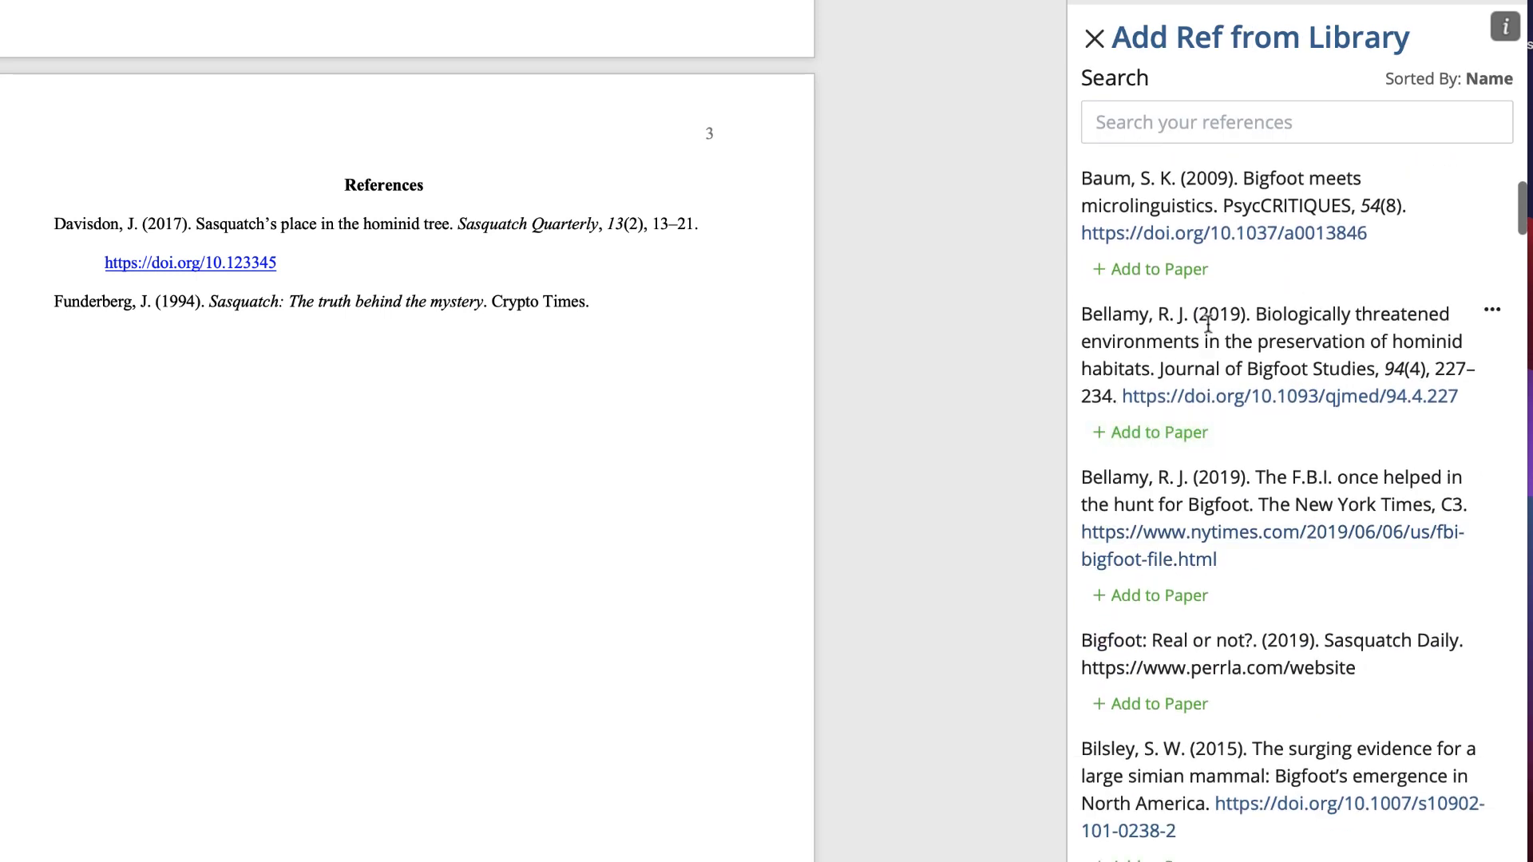
pyautogui.click(1173, 441)
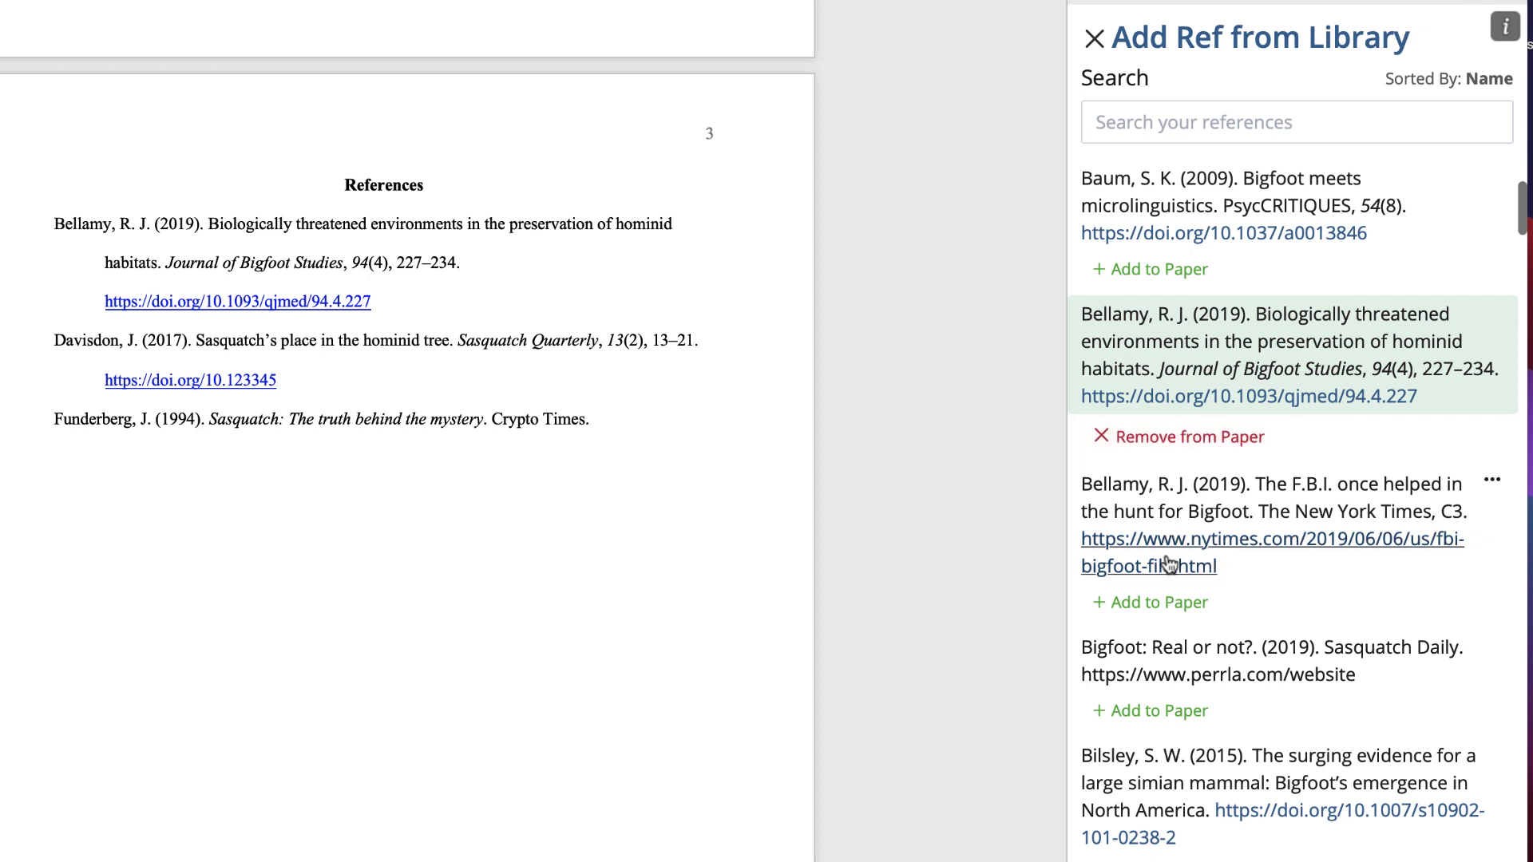
pyautogui.click(1171, 609)
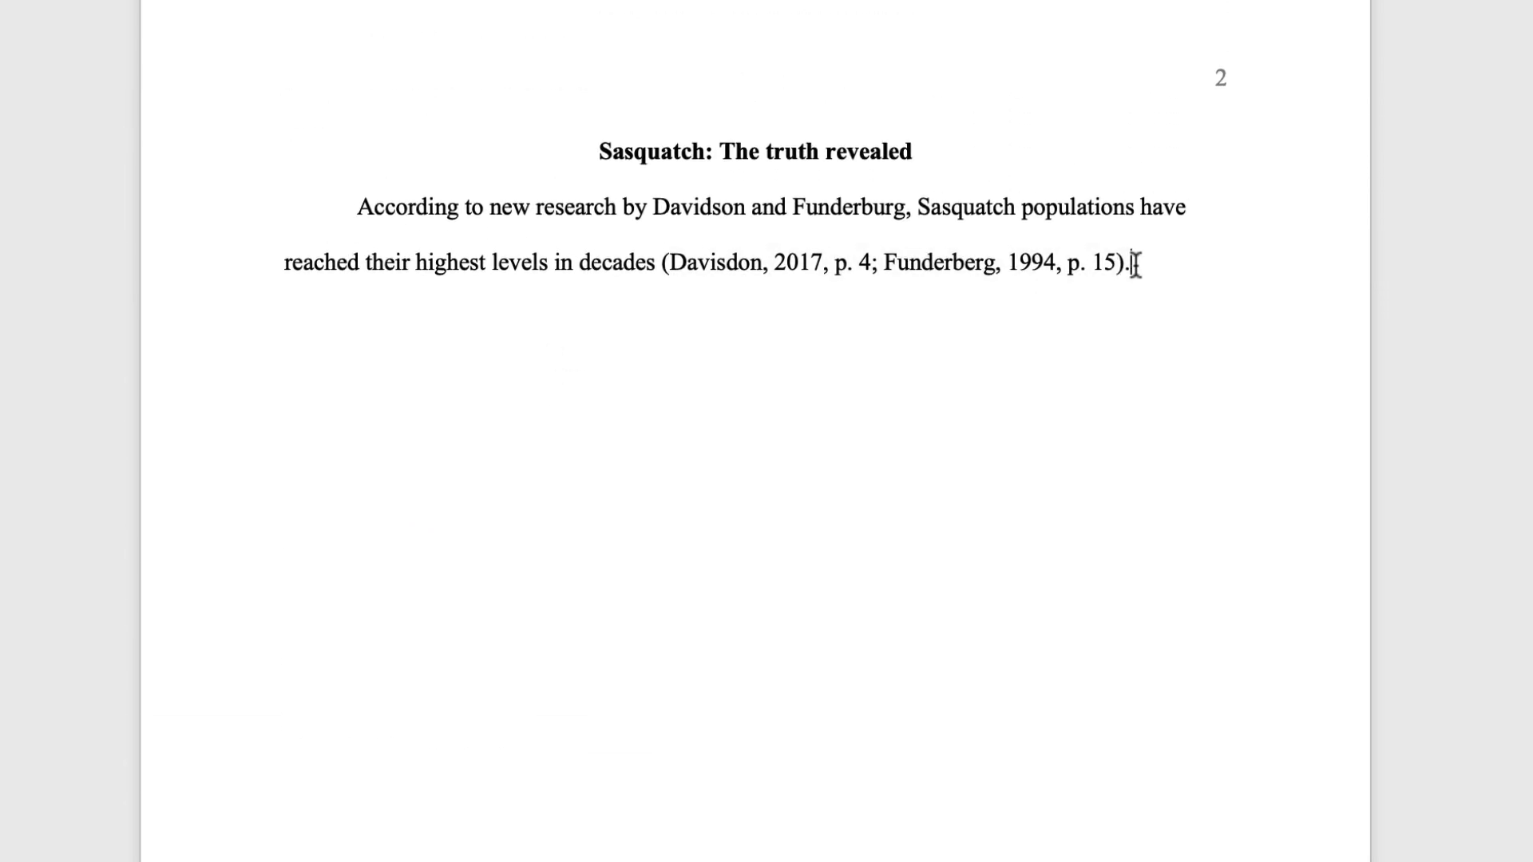
pyautogui.write('This has aslso been ')
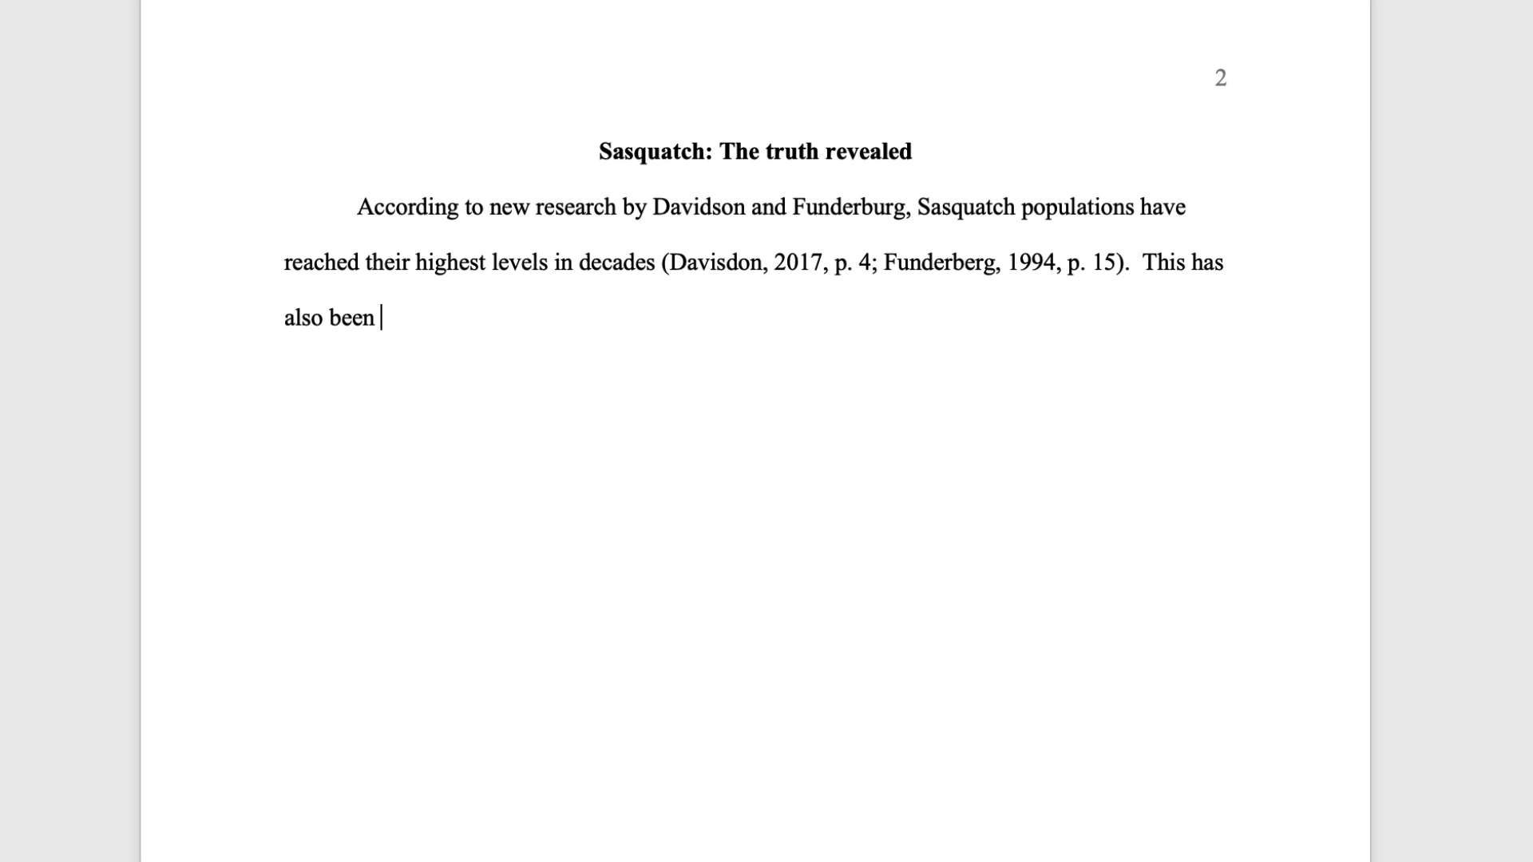
pyautogui.write('supported by recent evidence fr')
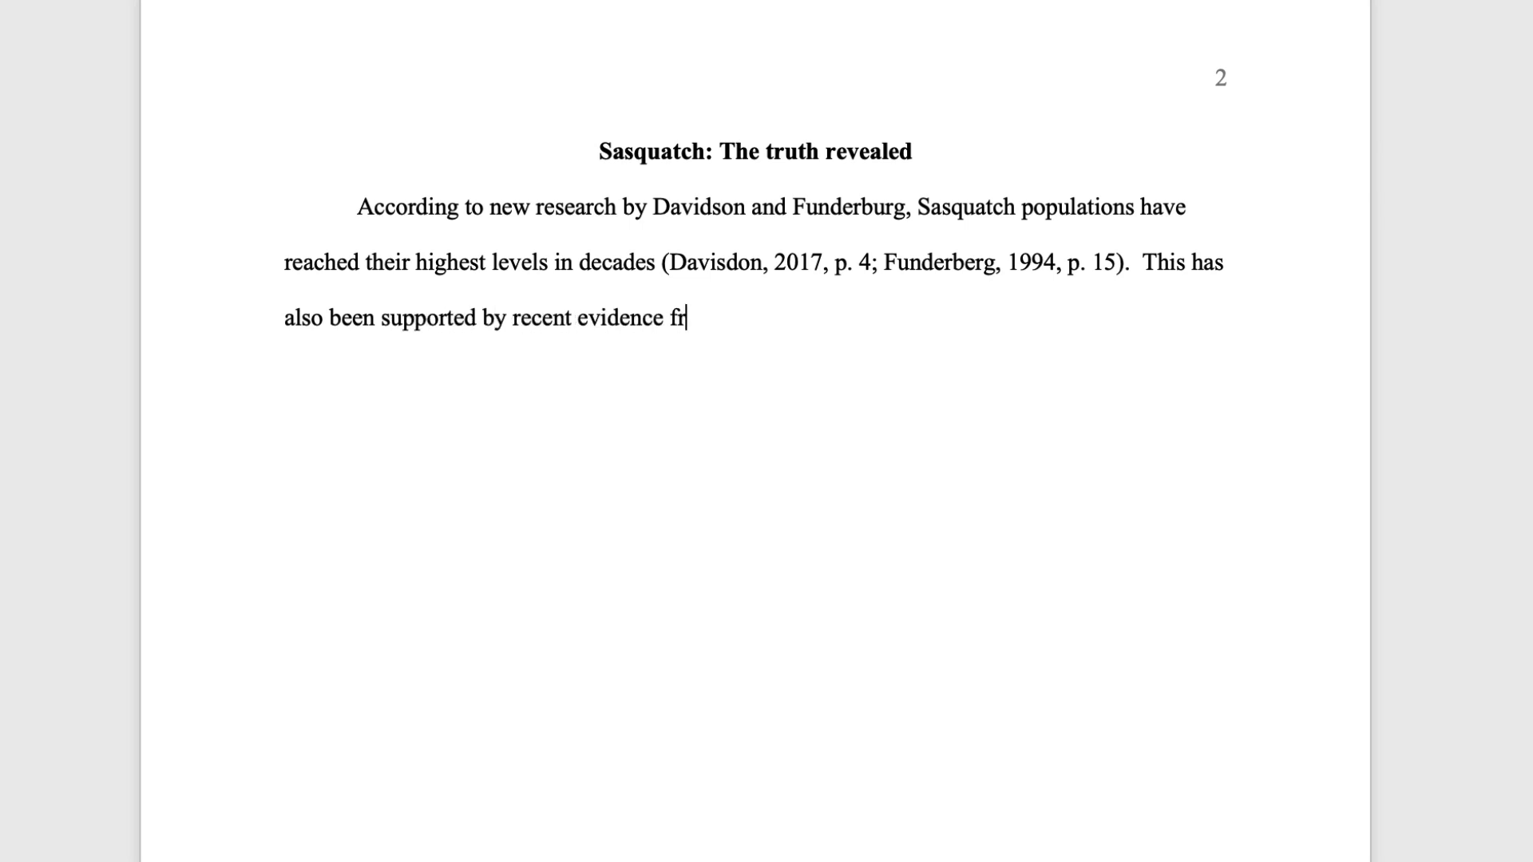
pyautogui.write('om Dr. R. J. Bellam')
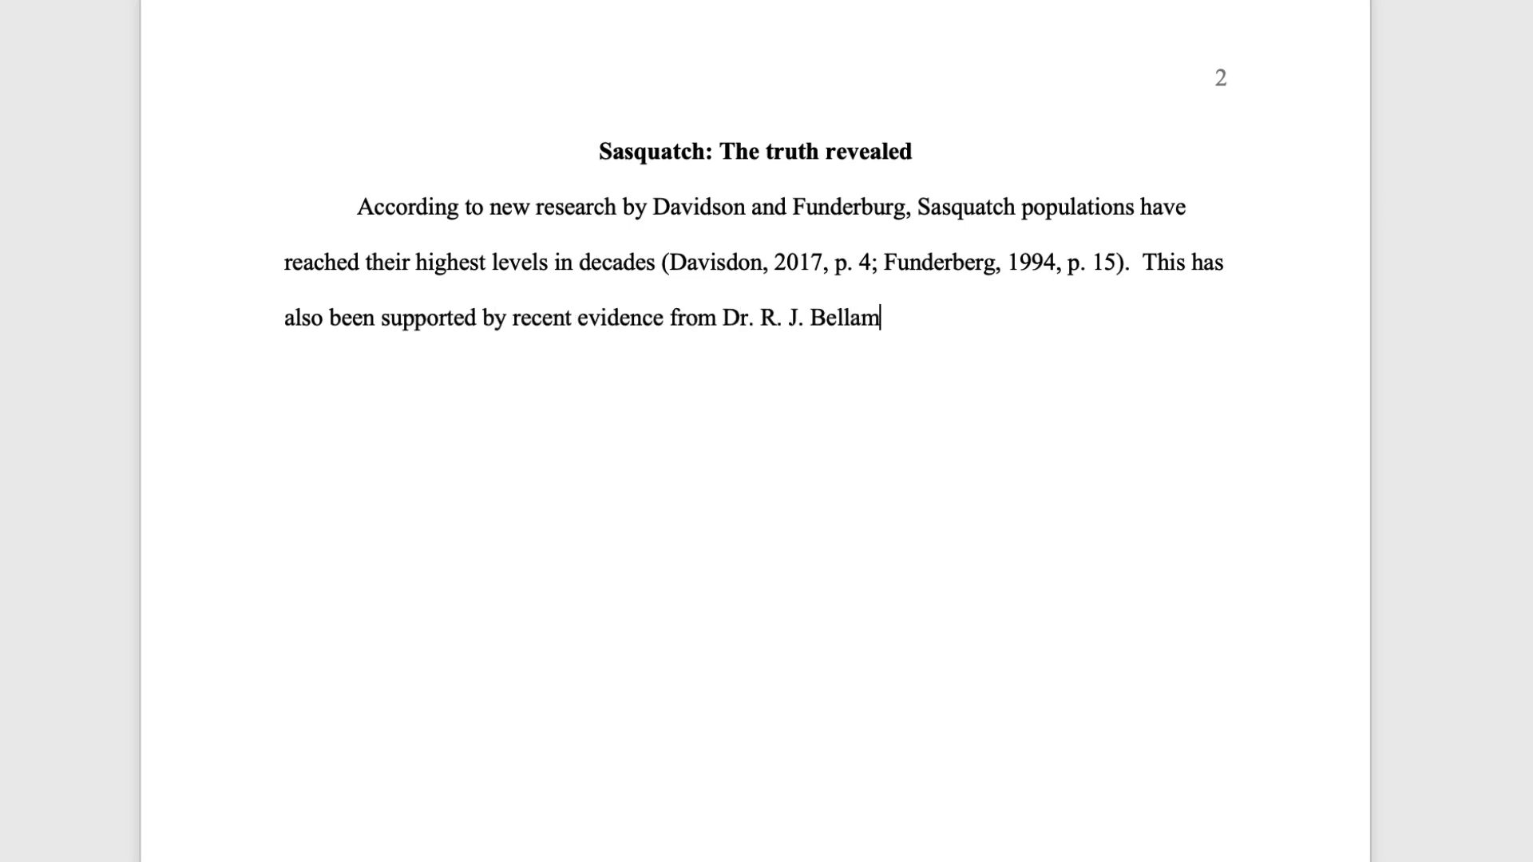
pyautogui.write('y and Dr. J. Davides')
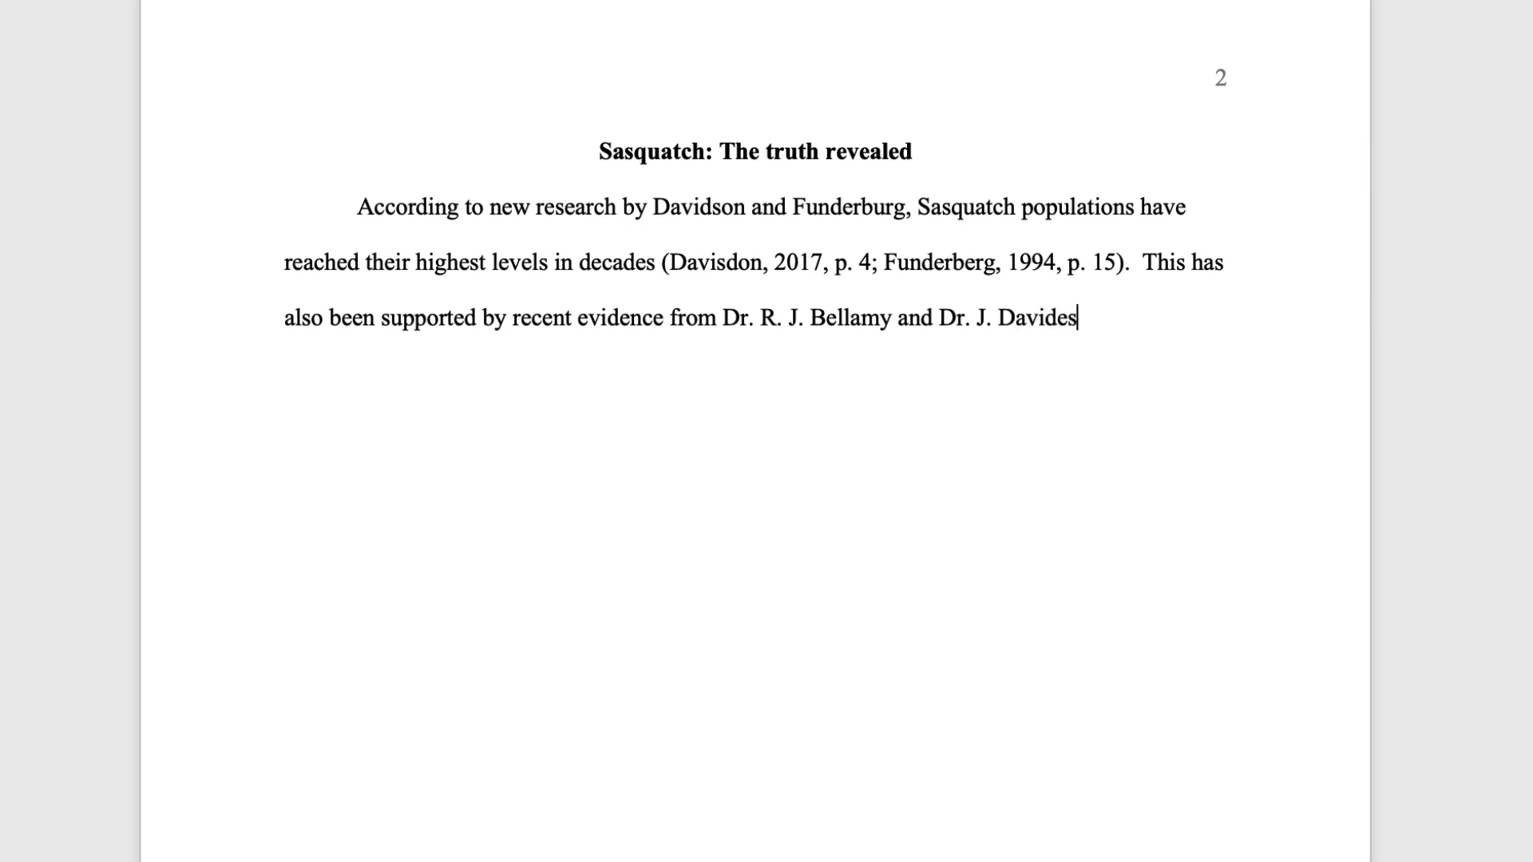
# Step: Fix the misspelled Davidson name and end the sentence with a Bellamy 2019a citation
pyautogui.press('BackSpace')
pyautogui.press('BackSpace')
pyautogui.write('son')
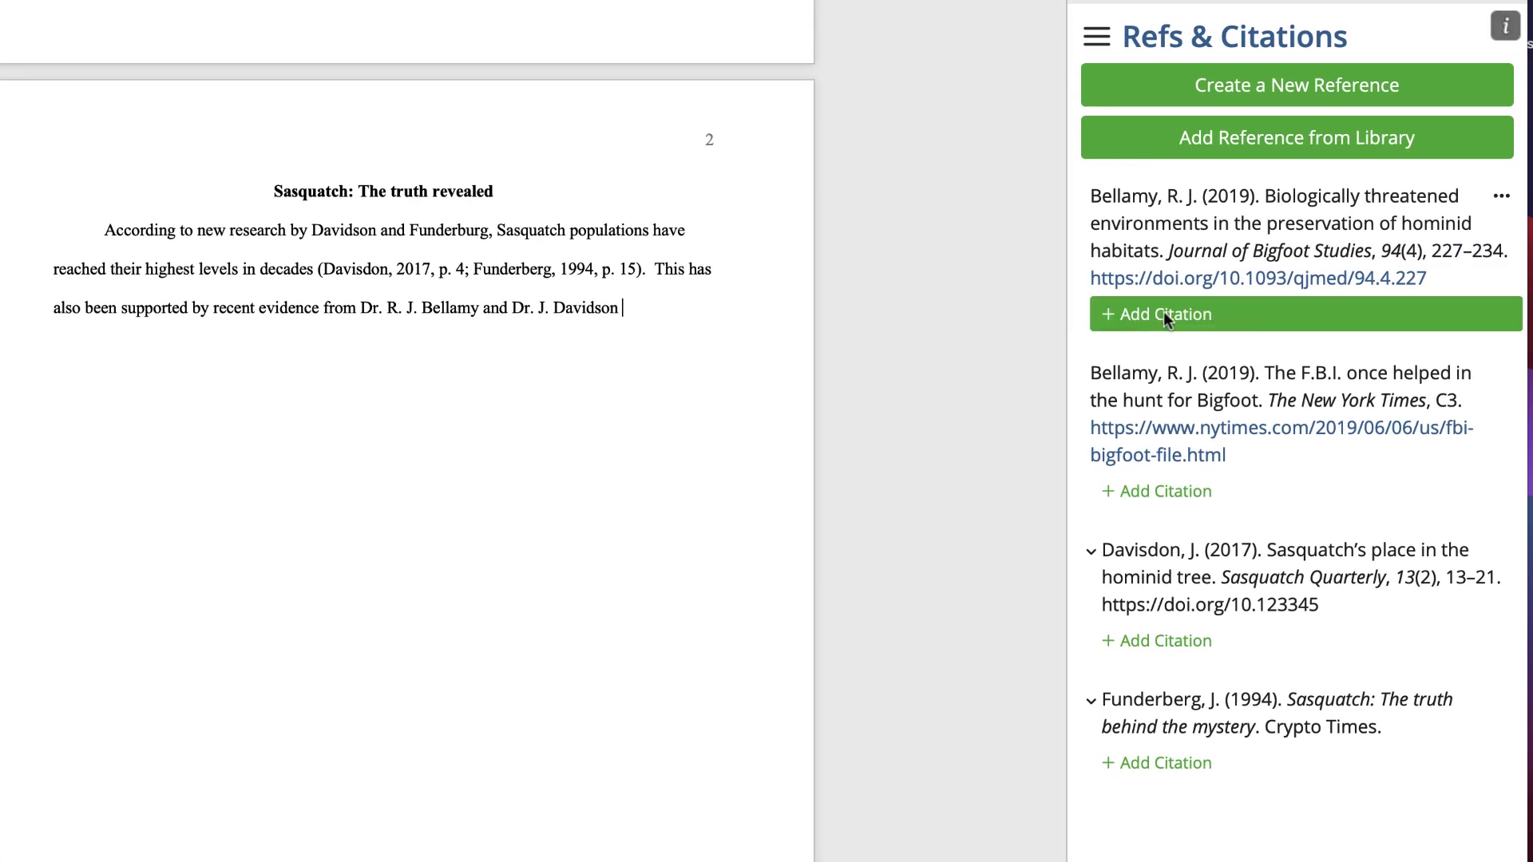
pyautogui.click(1163, 315)
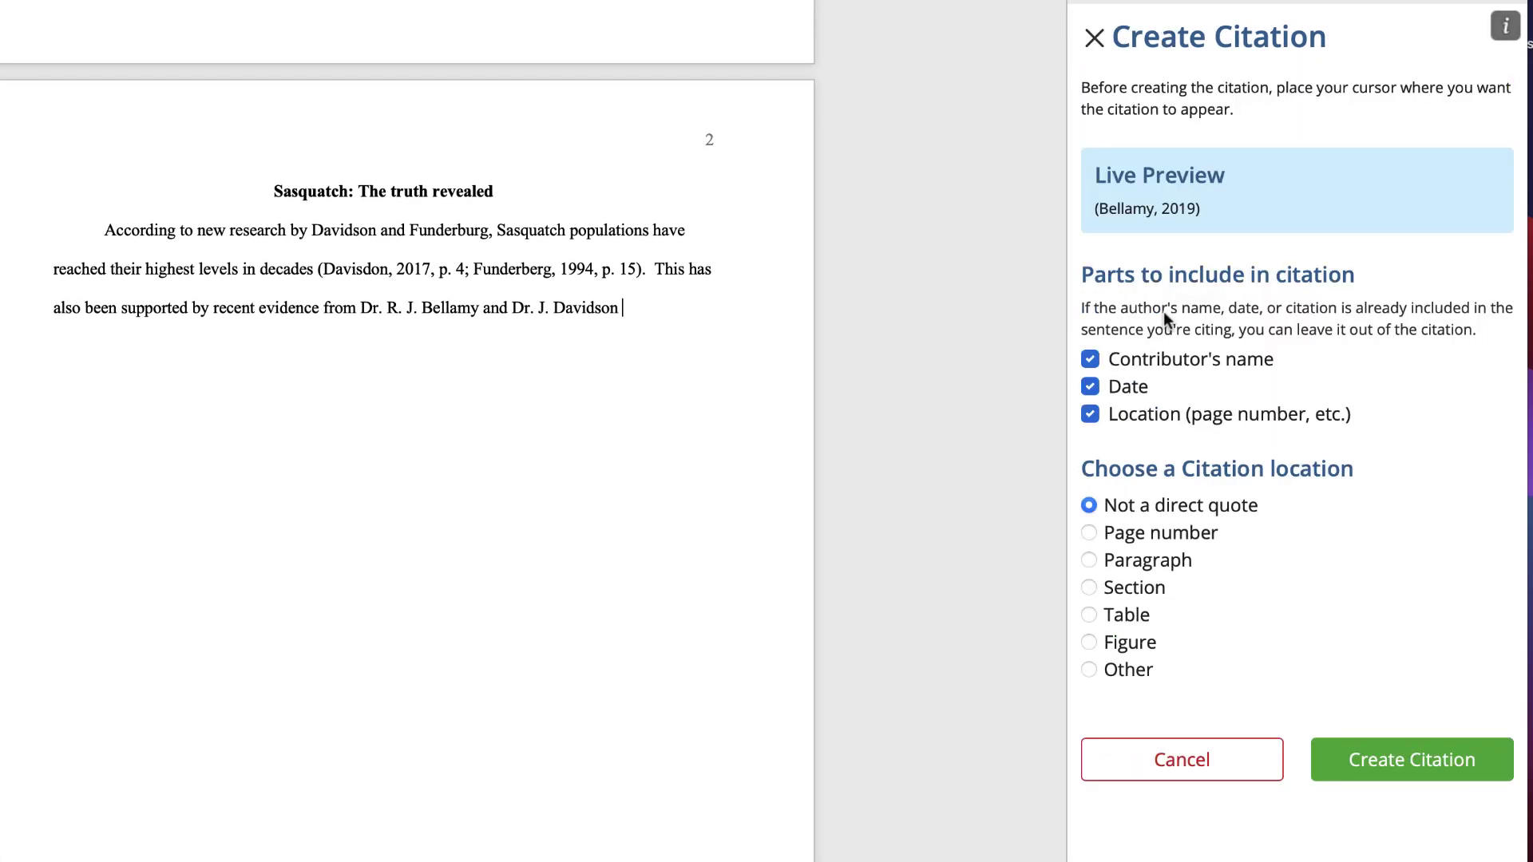
pyautogui.click(1403, 759)
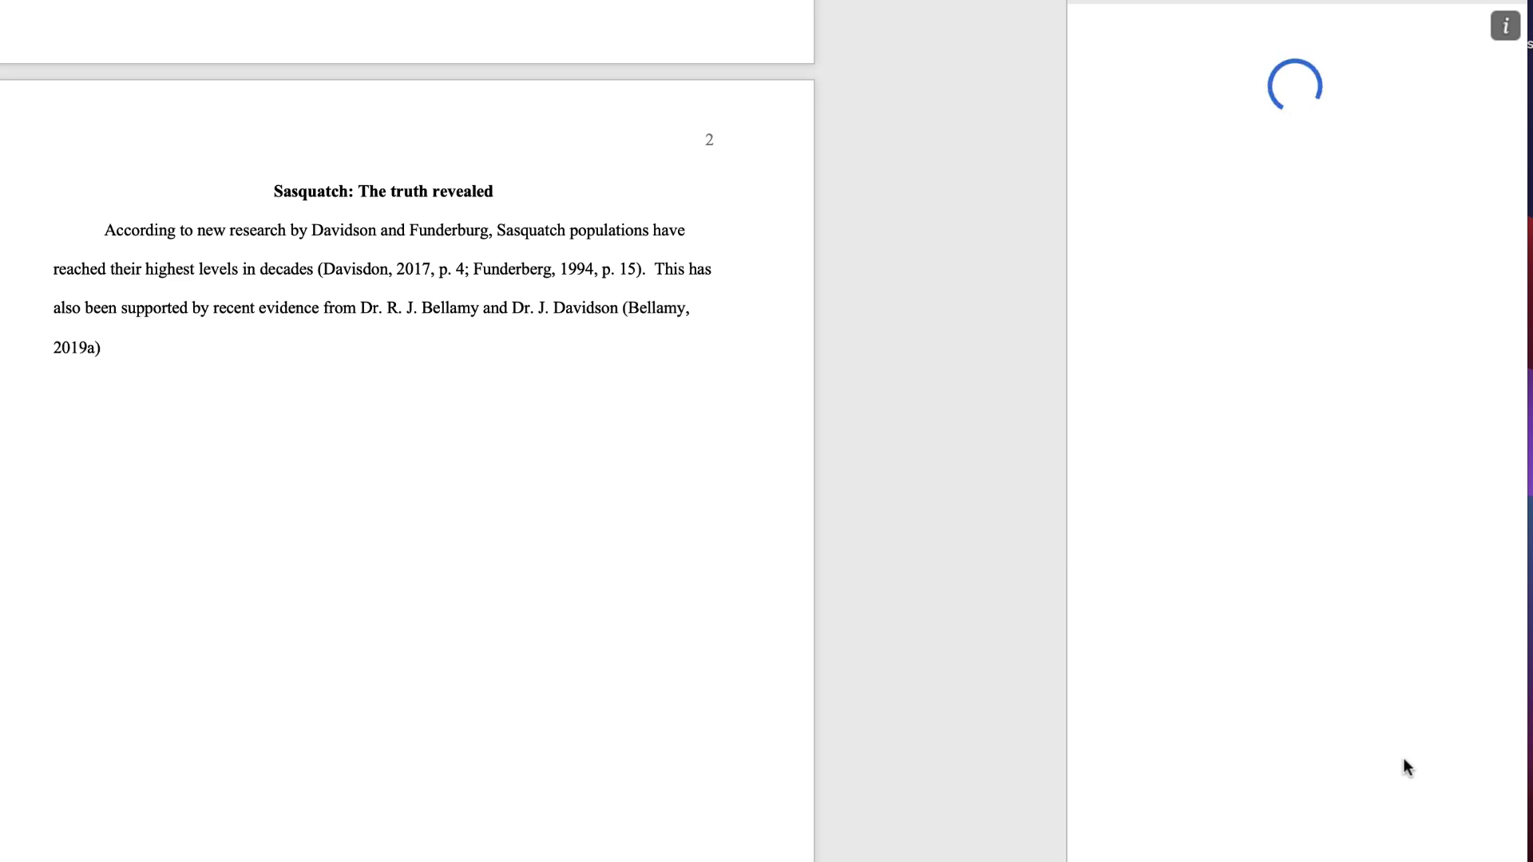
# Step: Merge Davidson, 2017 into it to read (Bellamy, 2019a; Davidson, 2017) and resume typing
pyautogui.click(61, 350)
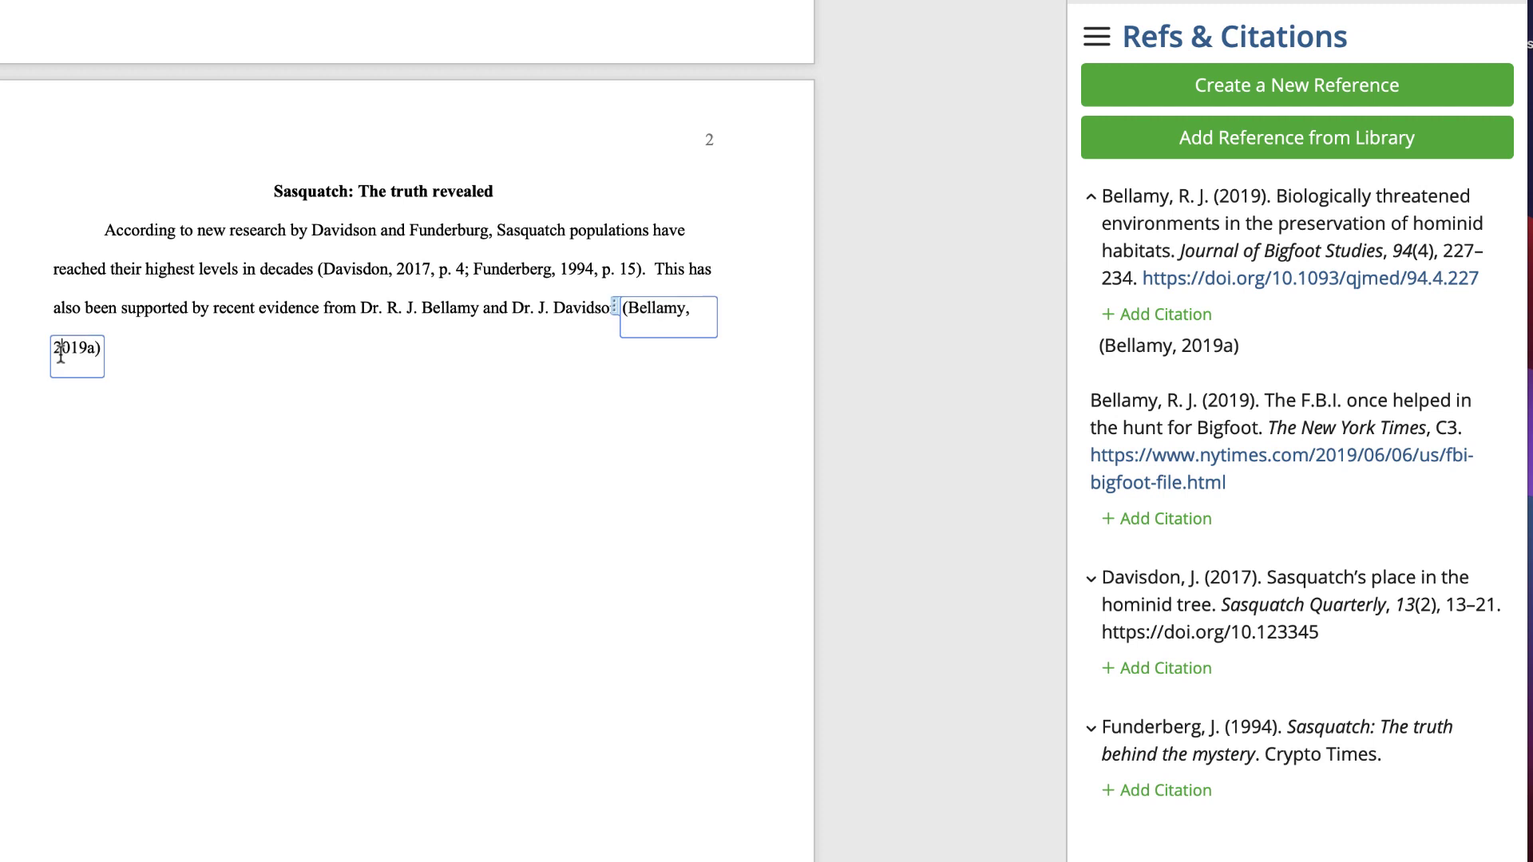
pyautogui.click(1210, 671)
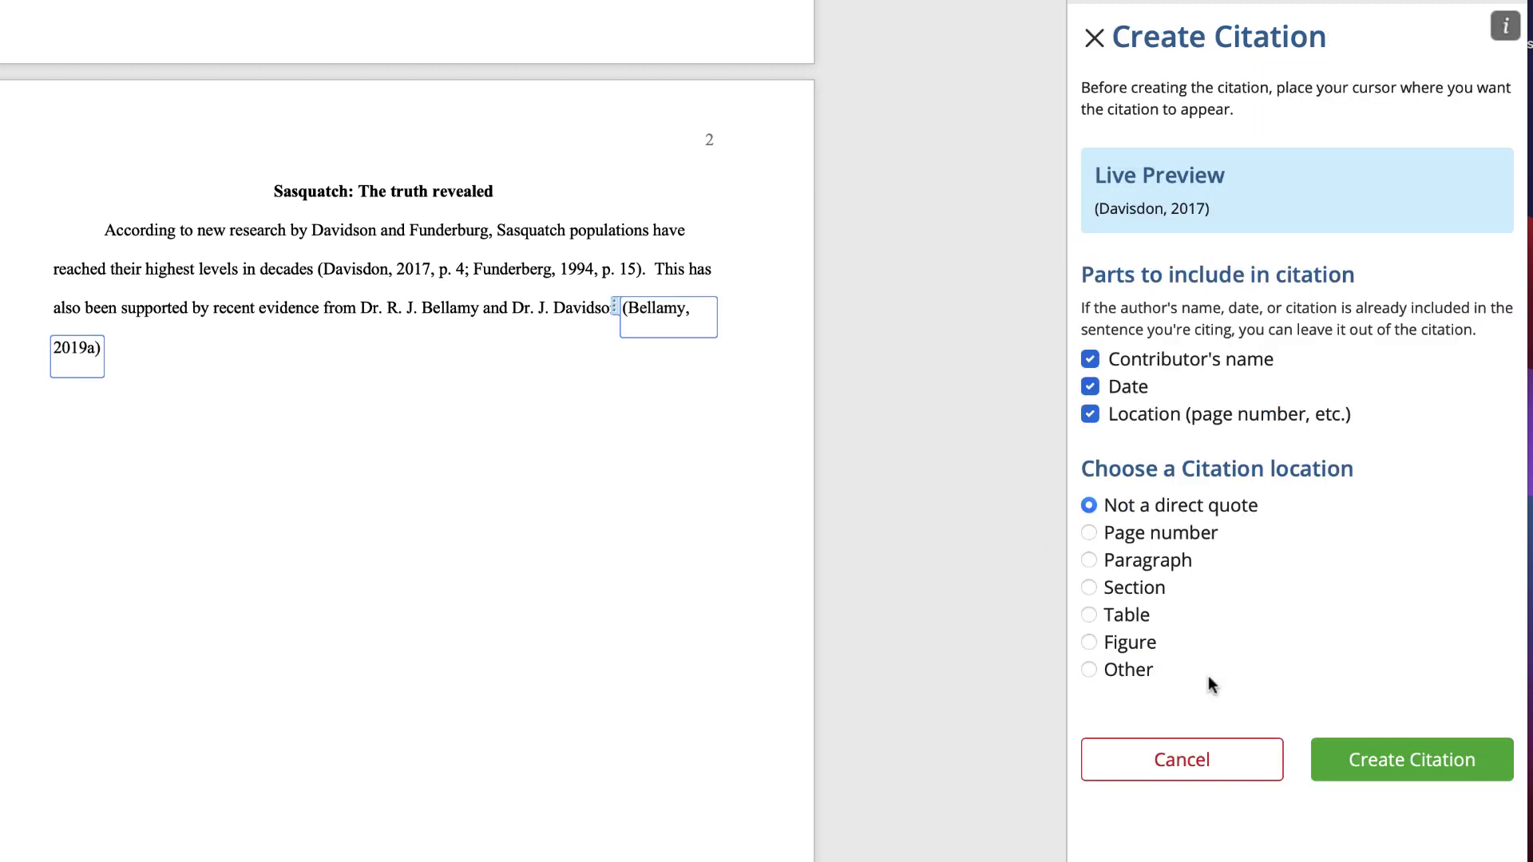
pyautogui.click(1346, 759)
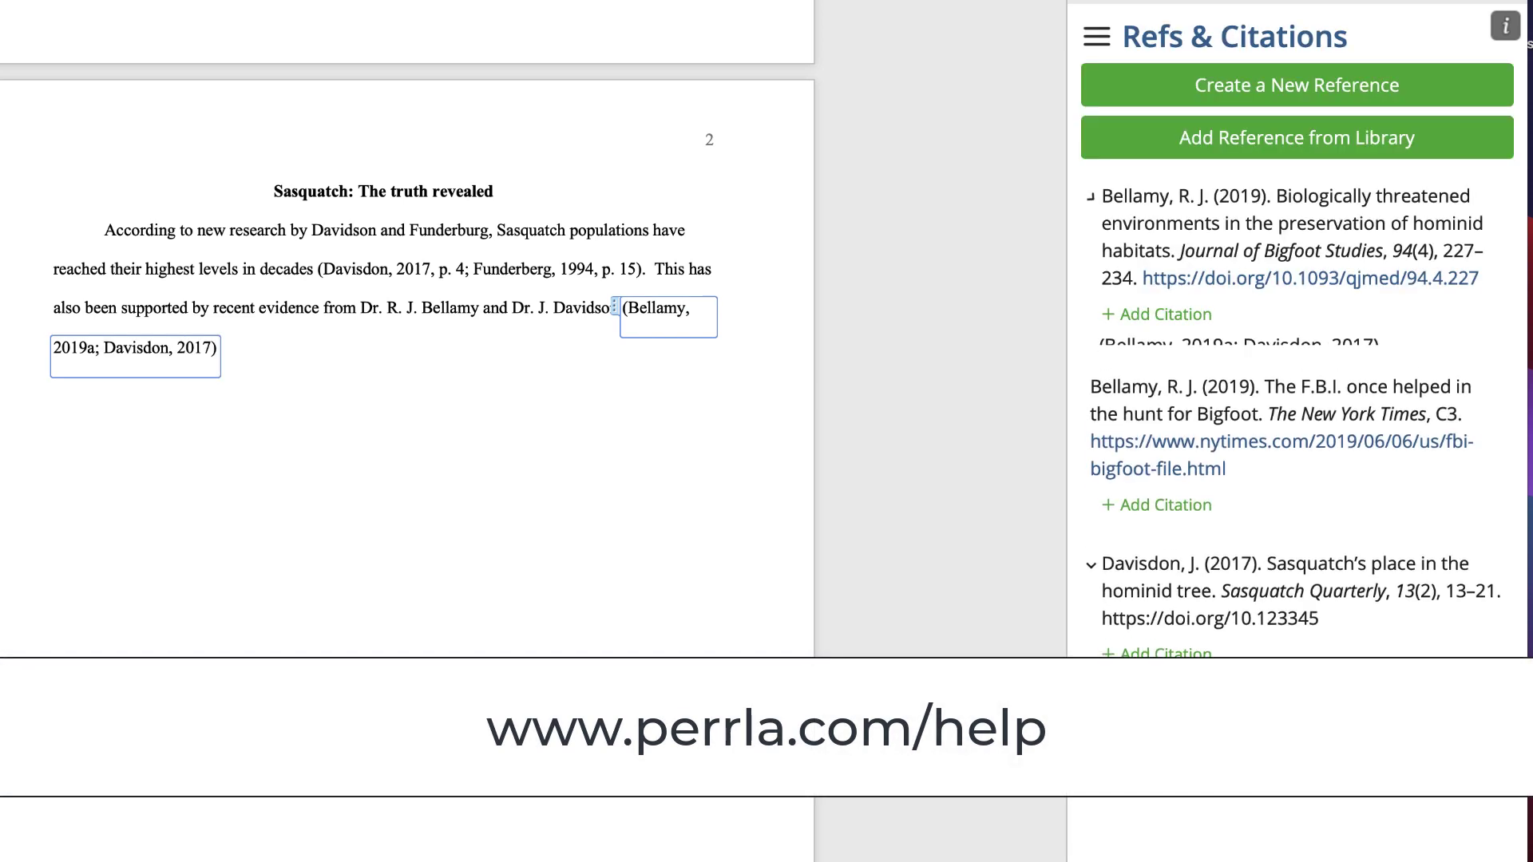
pyautogui.click(270, 353)
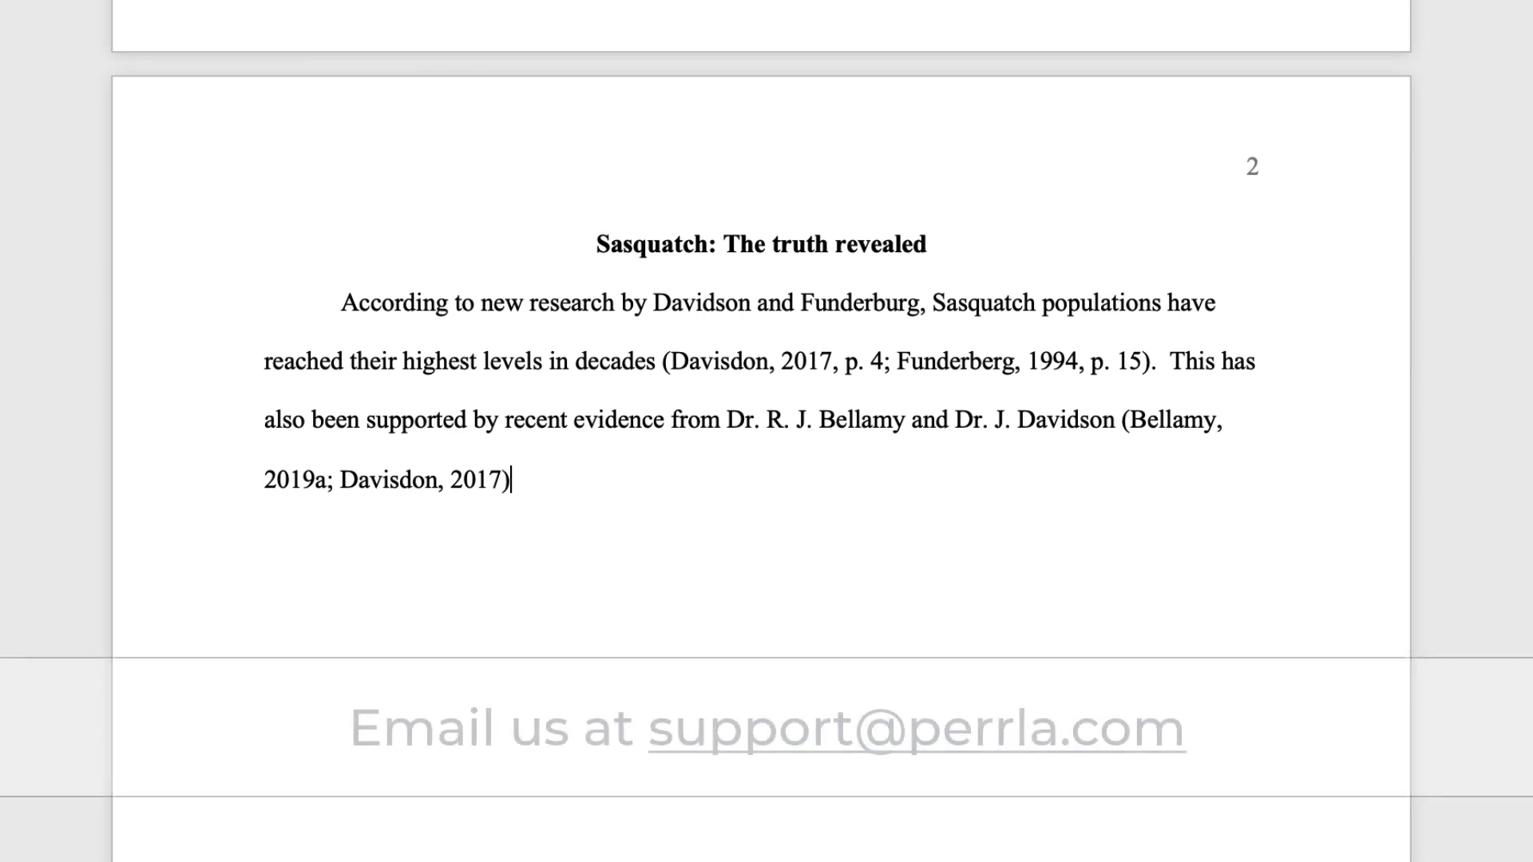
pyautogui.write('. ')
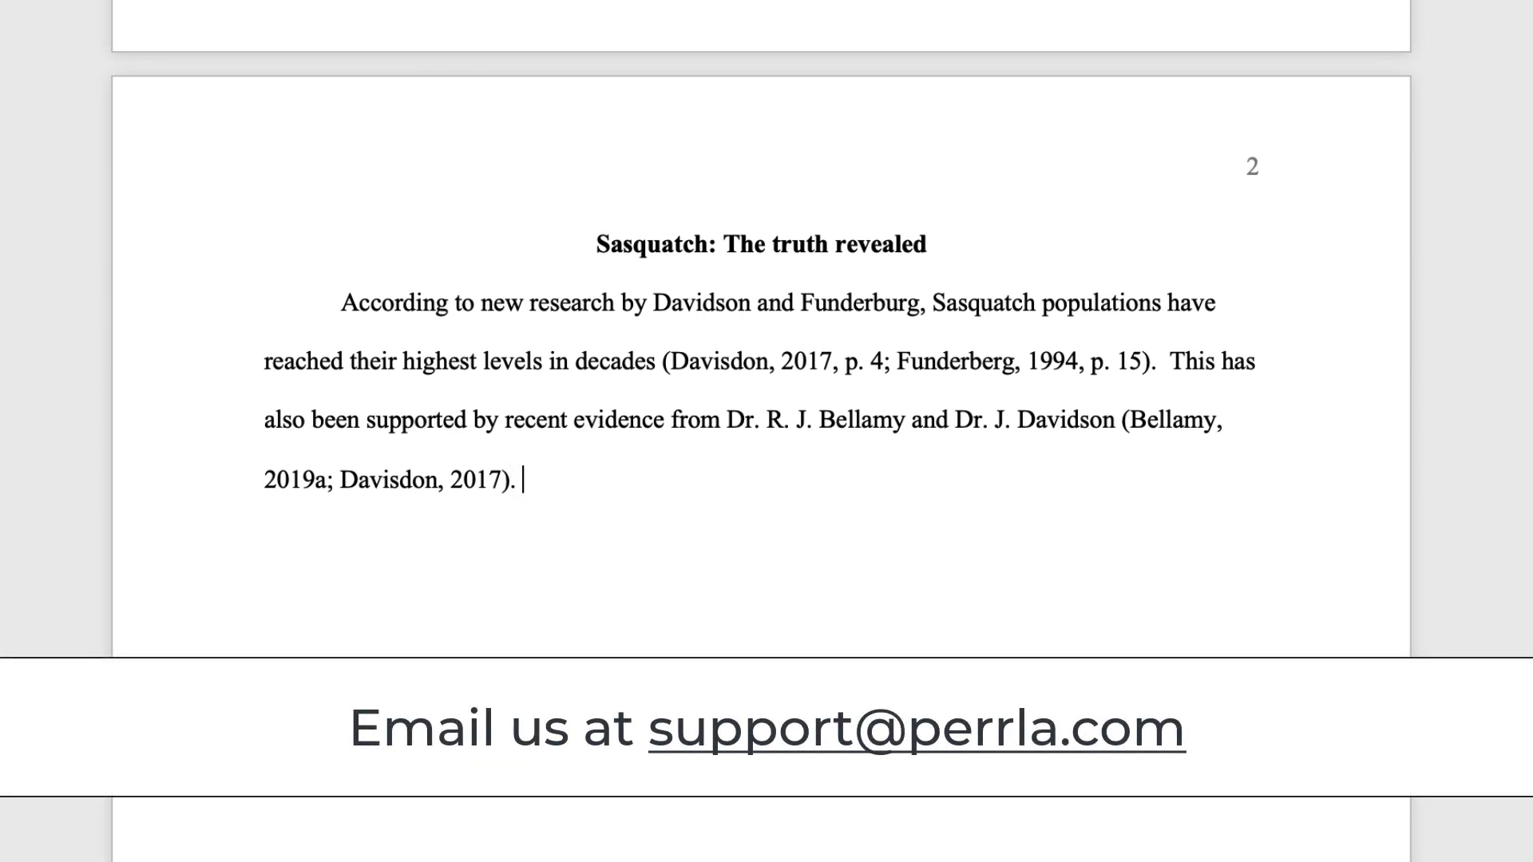
pyautogui.write('It has bee')
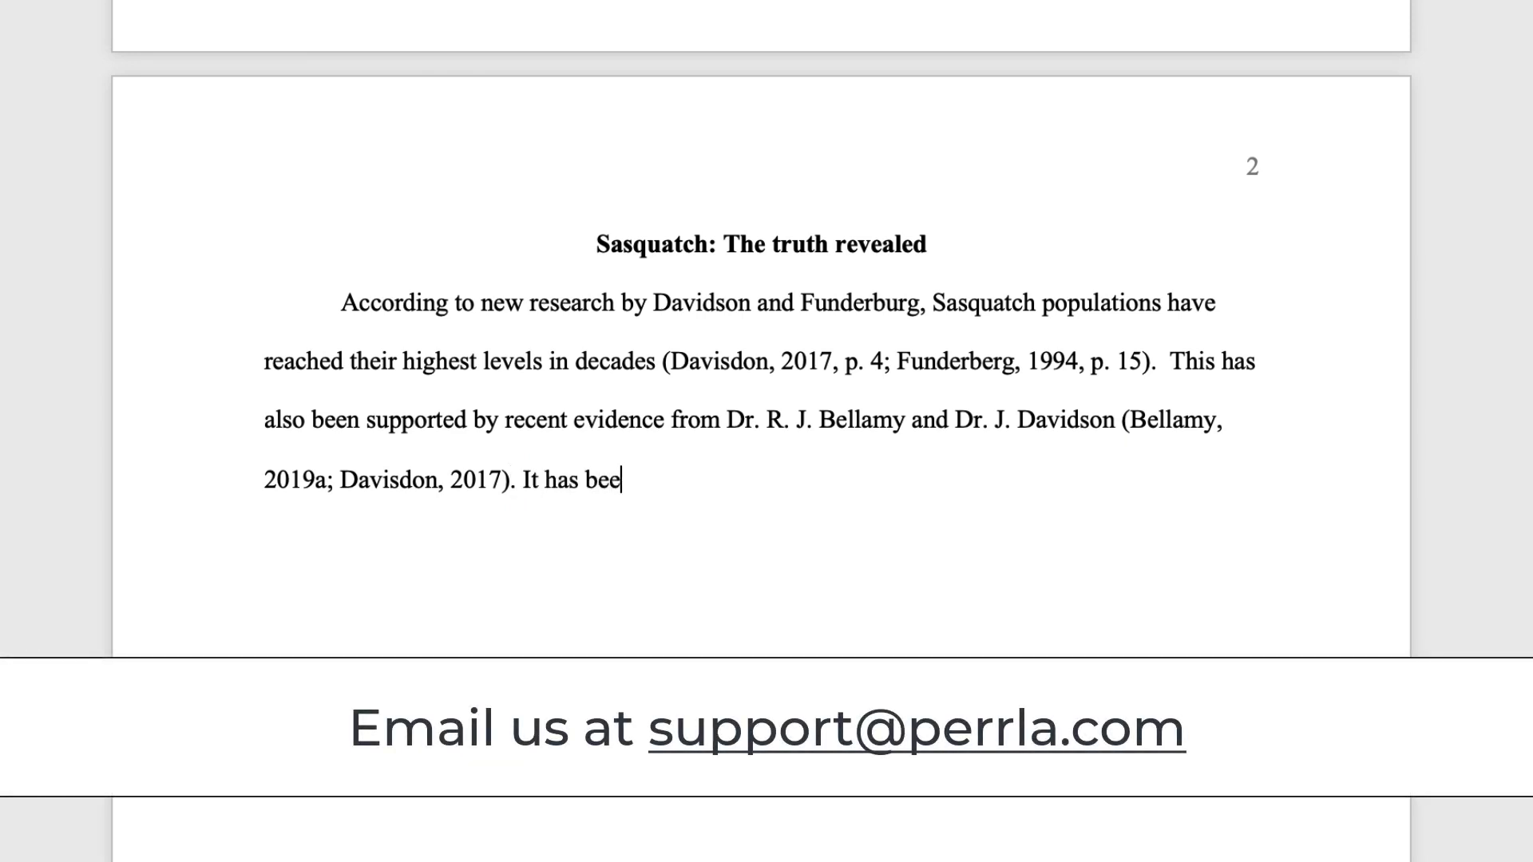
pyautogui.write('n a groundbreaking di')
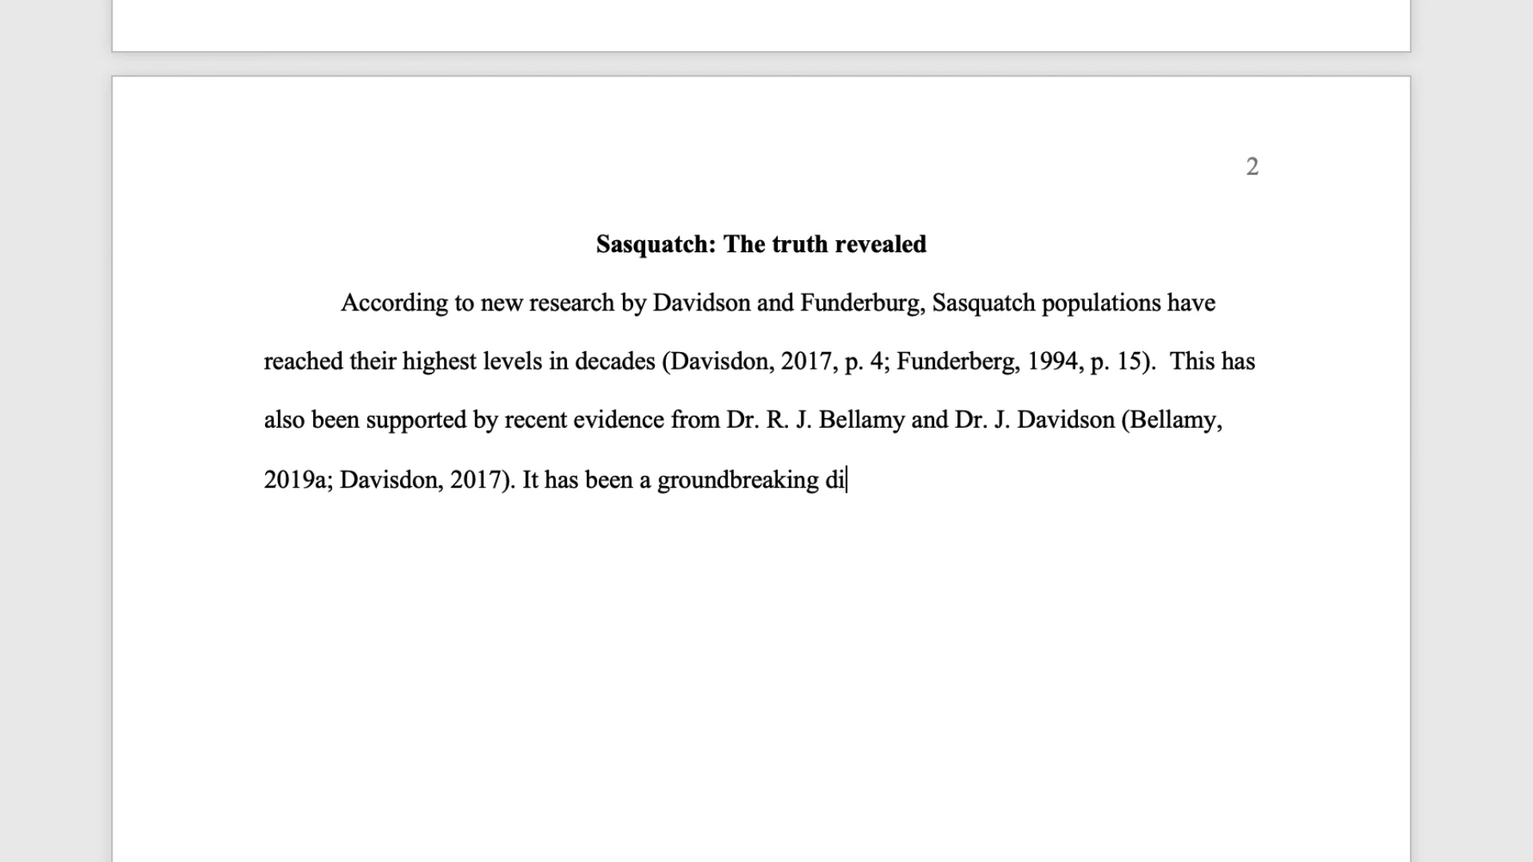